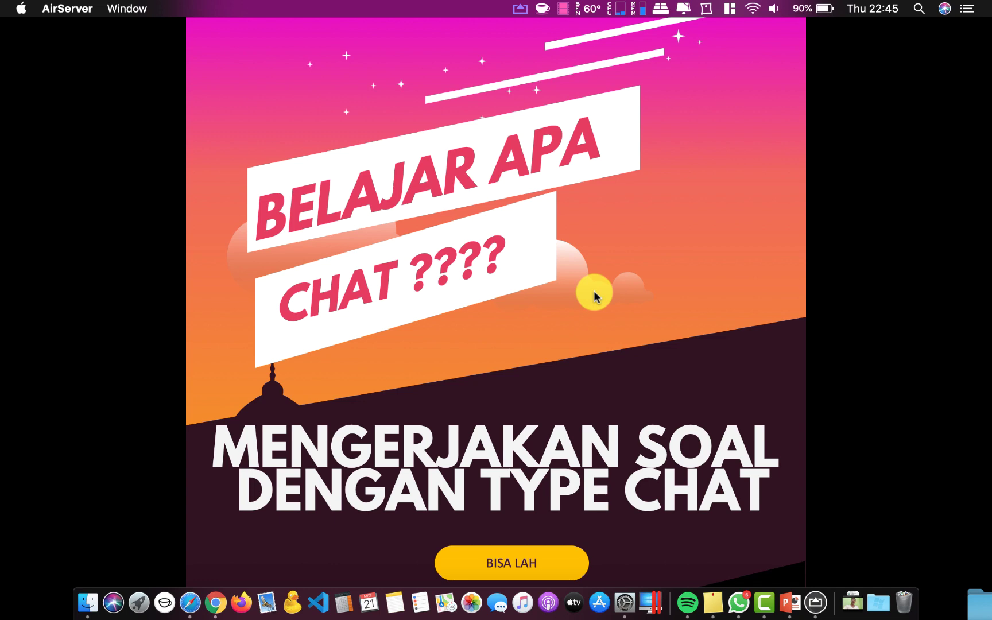
Show the mirrored iPhone screen and scroll the WhatsApp chat down toward the saved Chat-Forms link
click(816, 604)
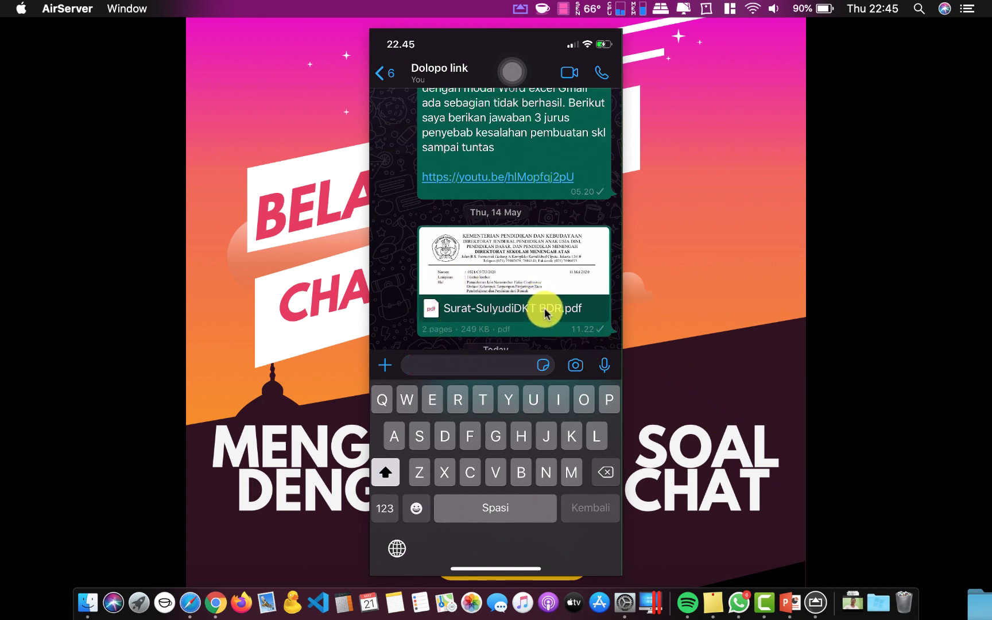
scroll(545, 313, down, 3)
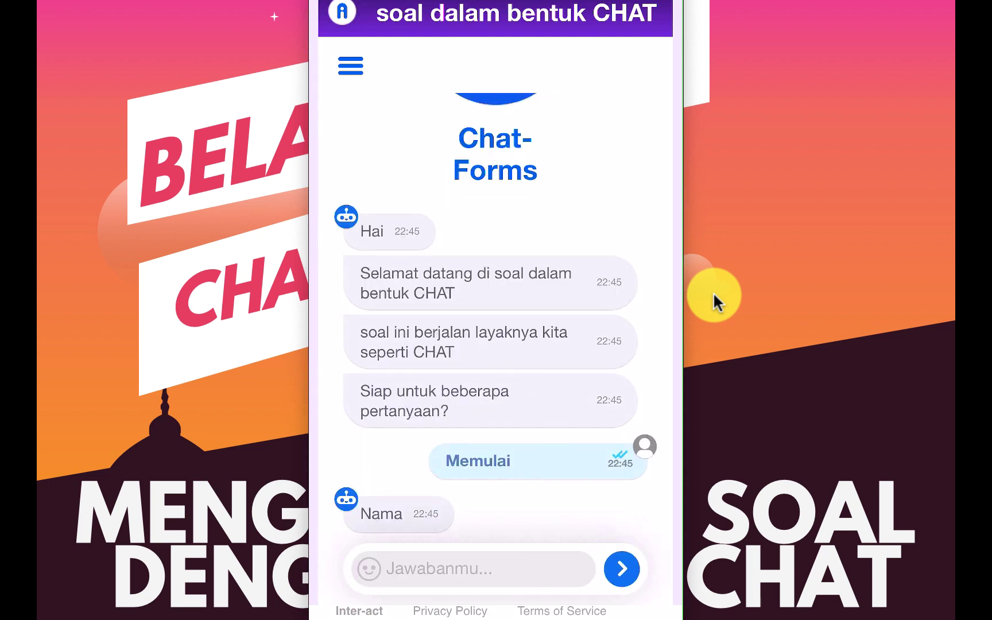
Answer the bot's 'Nama' question by typing the participant's name in the Jawabanmu field and sending it
click(474, 568)
text(N)
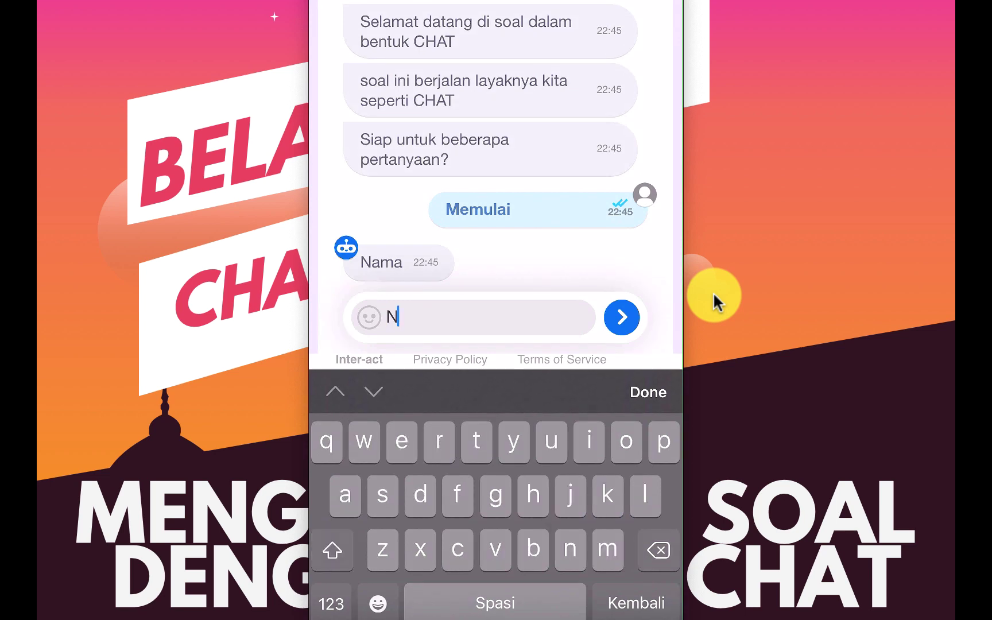
key(BackSpace)
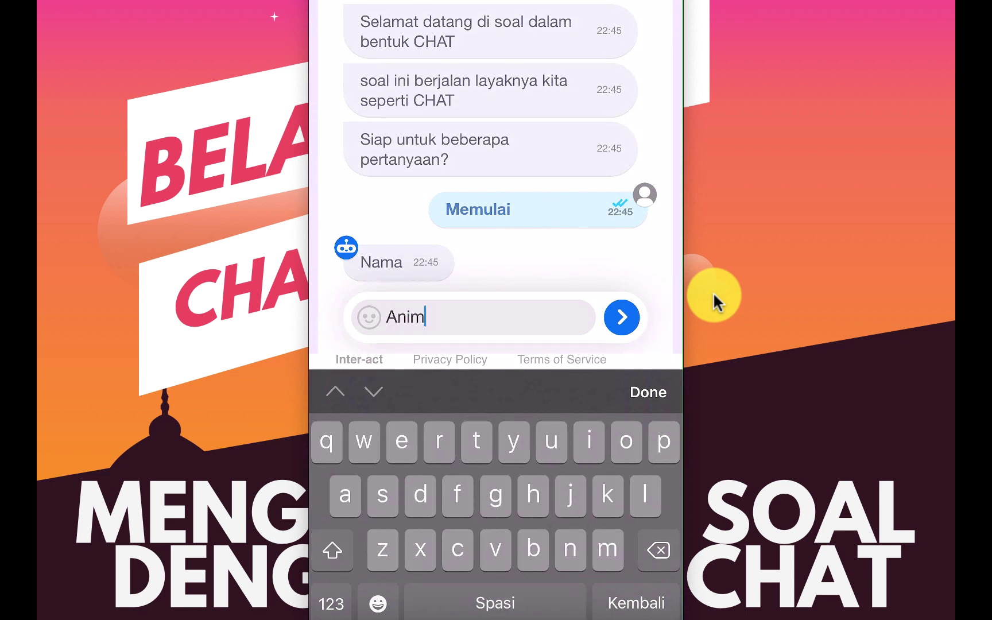
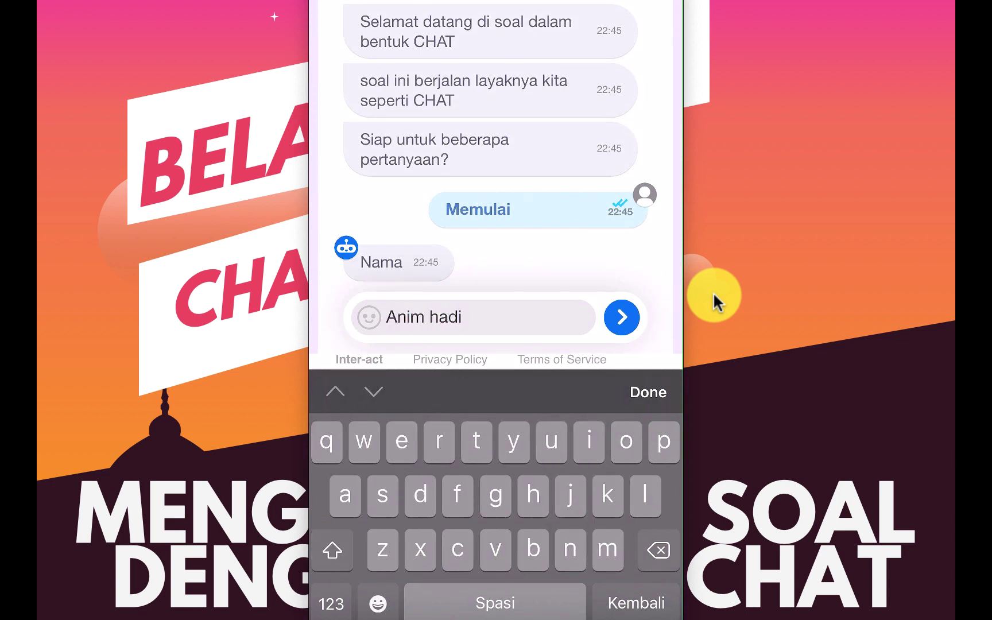
key(Return)
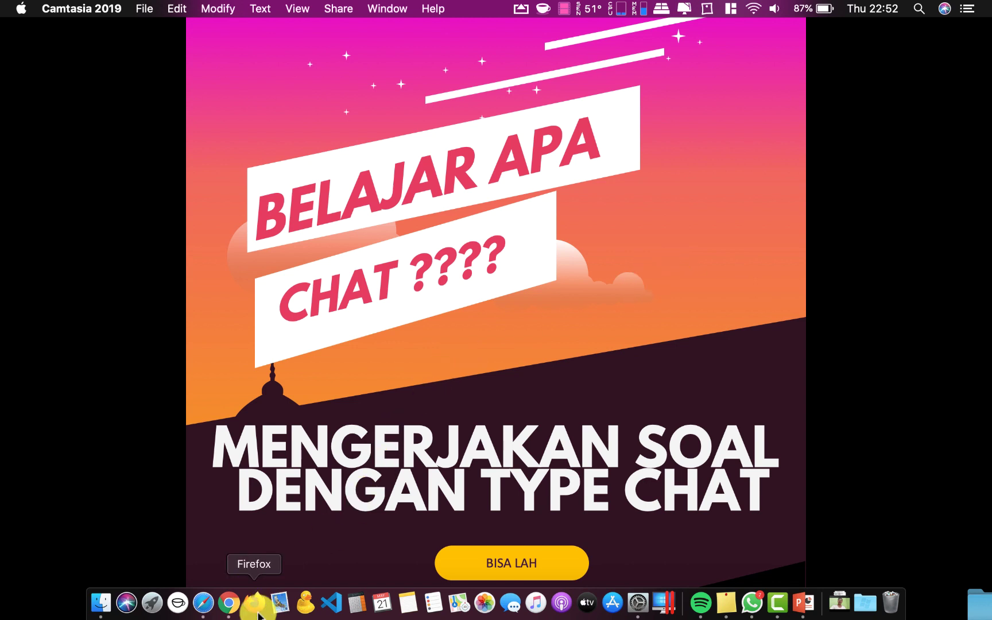
In Chrome, load google.com and open Google Drive from the Google apps grid
click(229, 612)
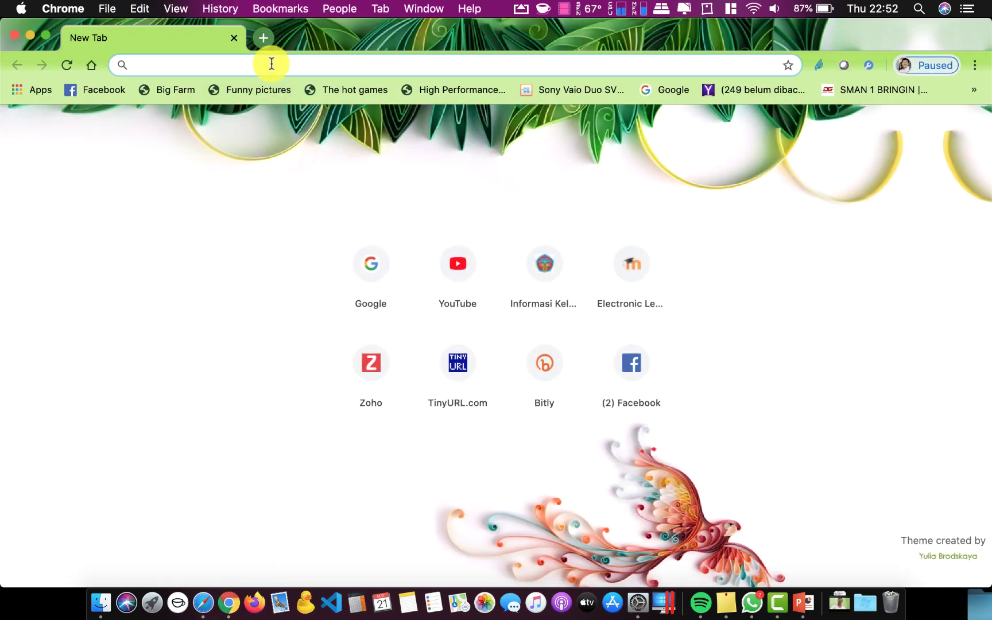
text(google.com)
key(Return)
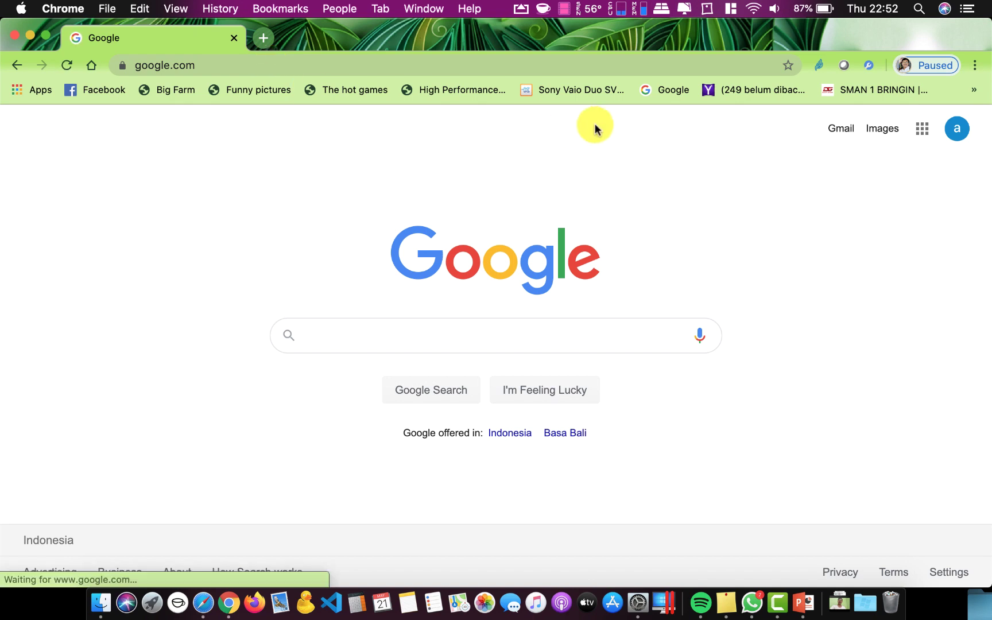
click(922, 130)
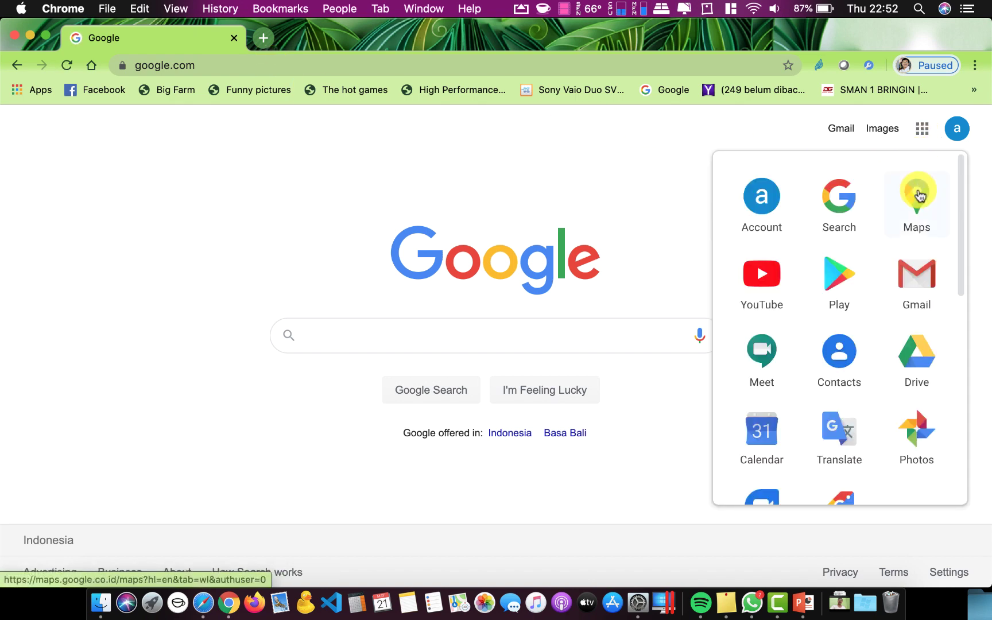
click(913, 357)
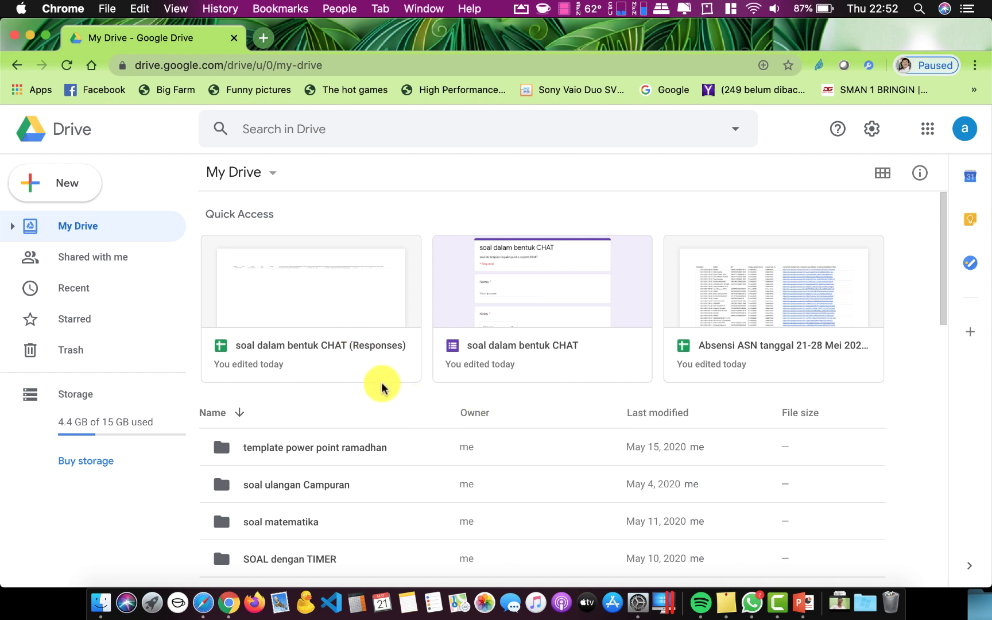
Create a new Drive folder named 'soal latihan chat'
click(65, 183)
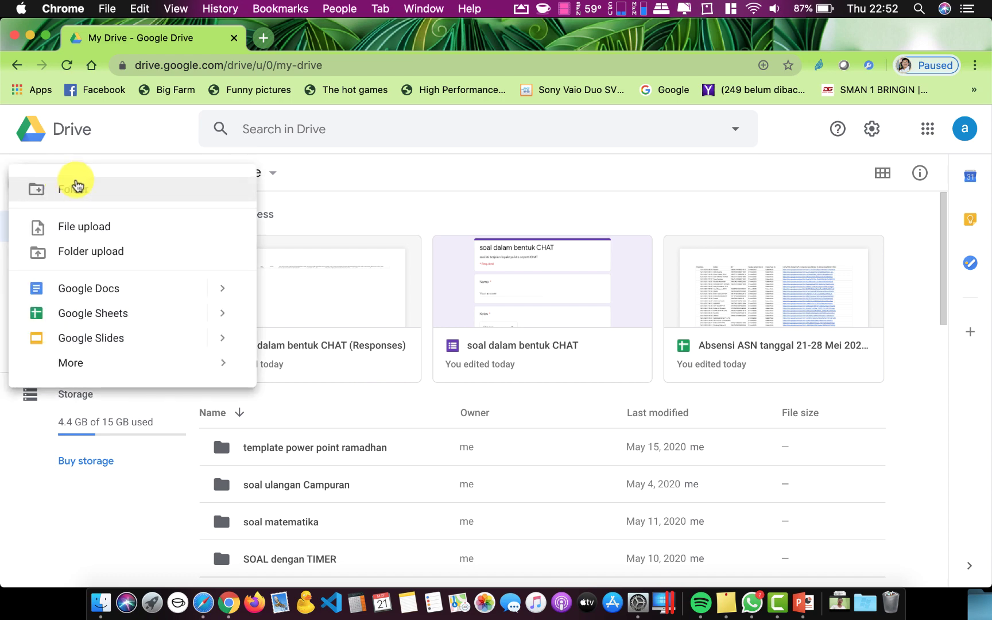
click(114, 198)
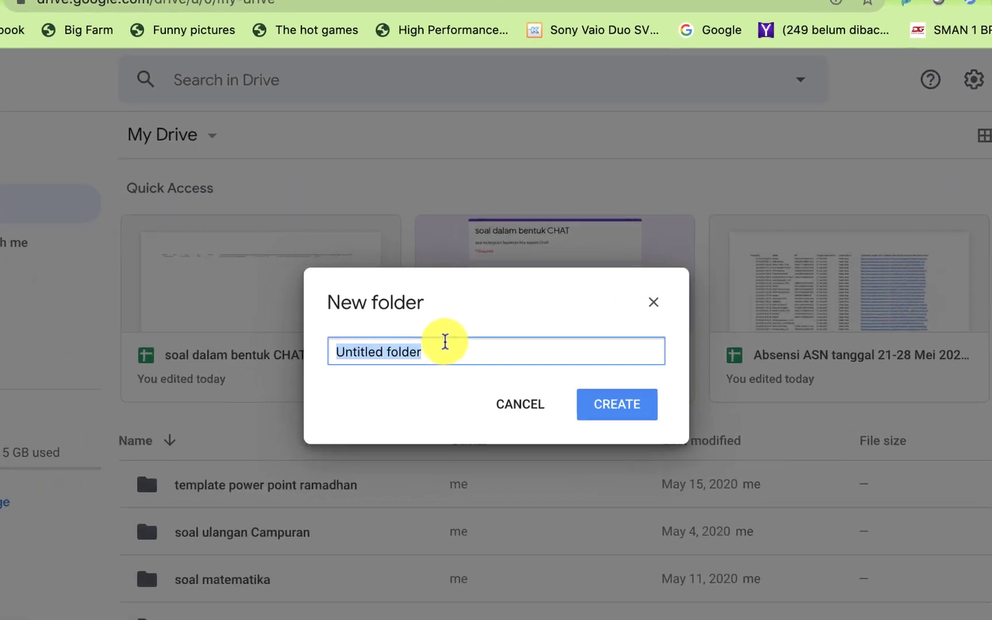
text(soal latihan cha)
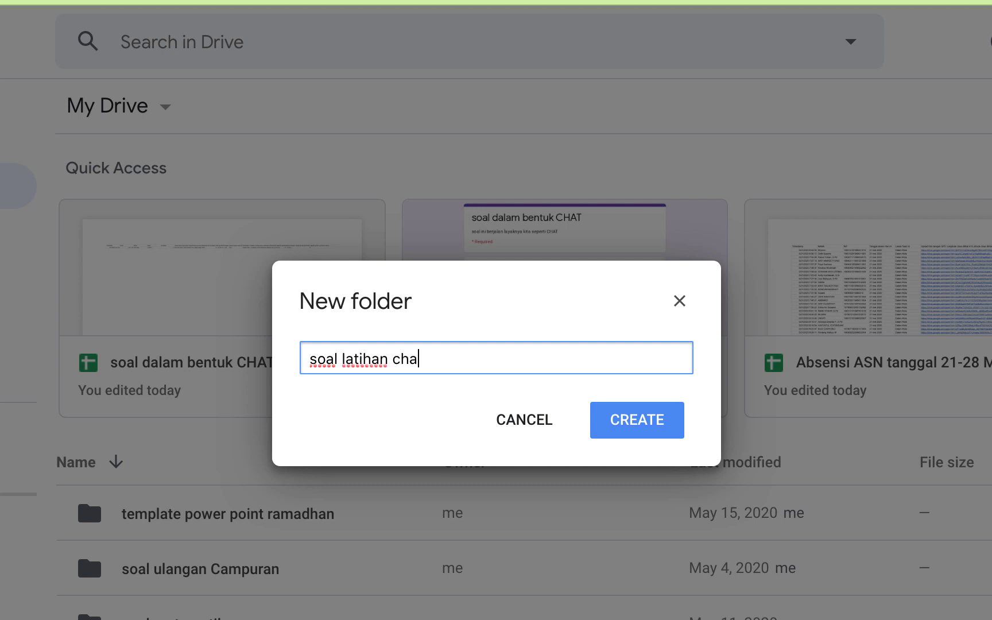
text(t)
click(654, 433)
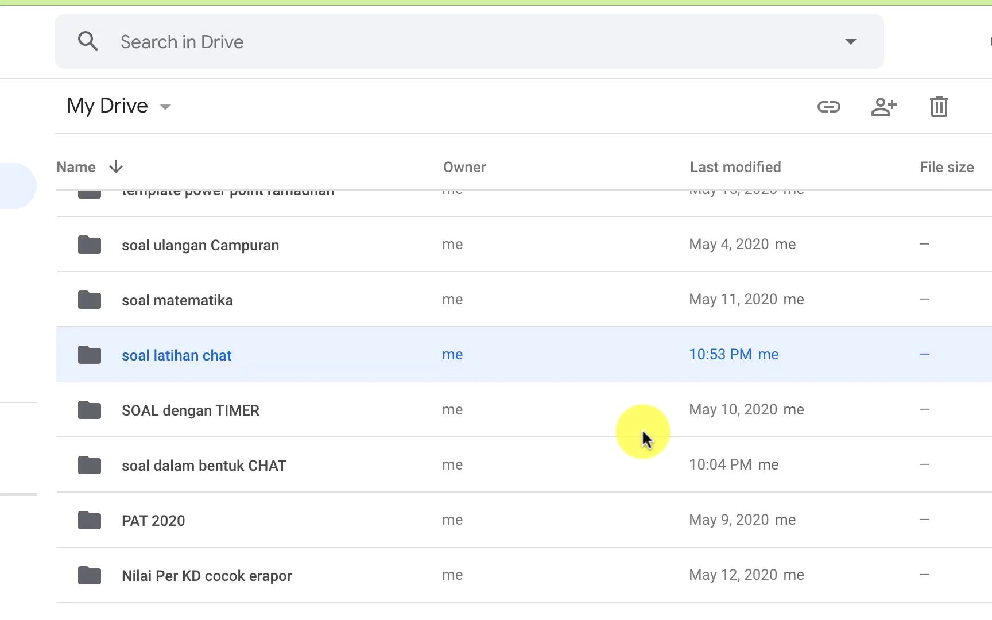
Inside 'soal latihan chat', create a new blank Google Form, then return to the folder
double_click(181, 359)
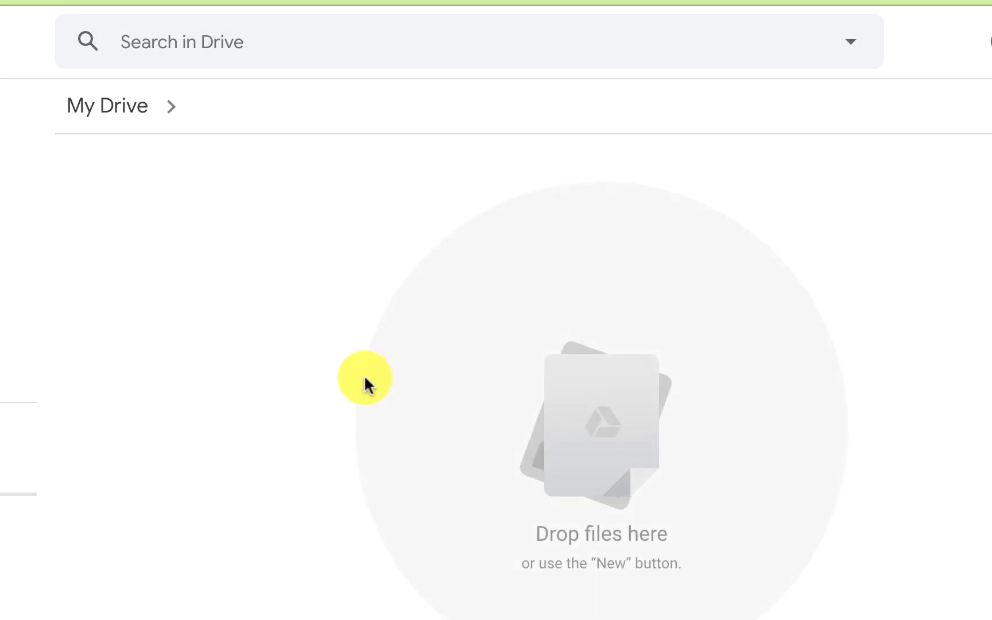
right_click(301, 212)
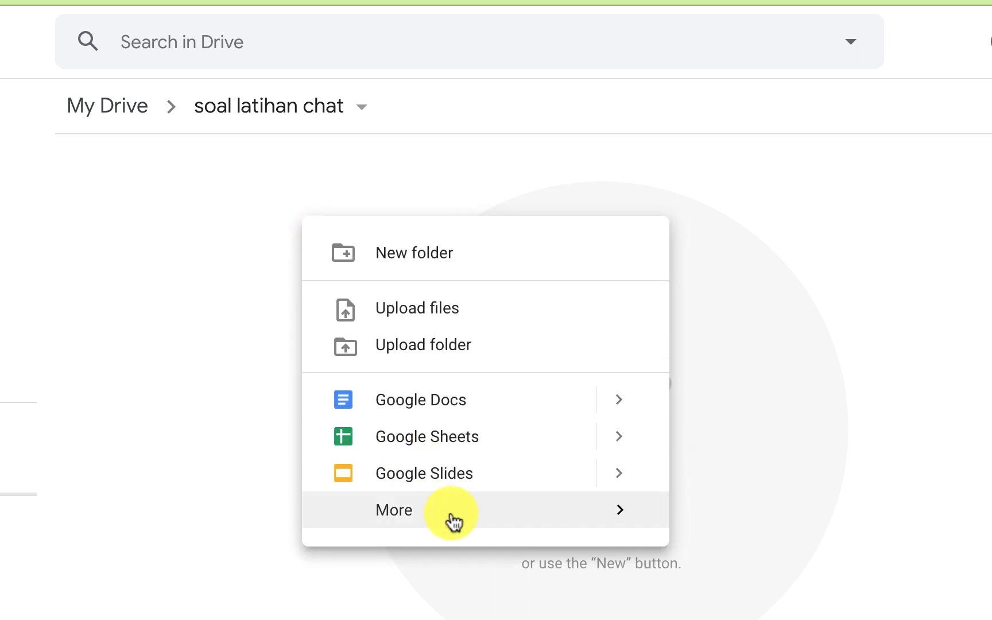
mouse_move(538, 516)
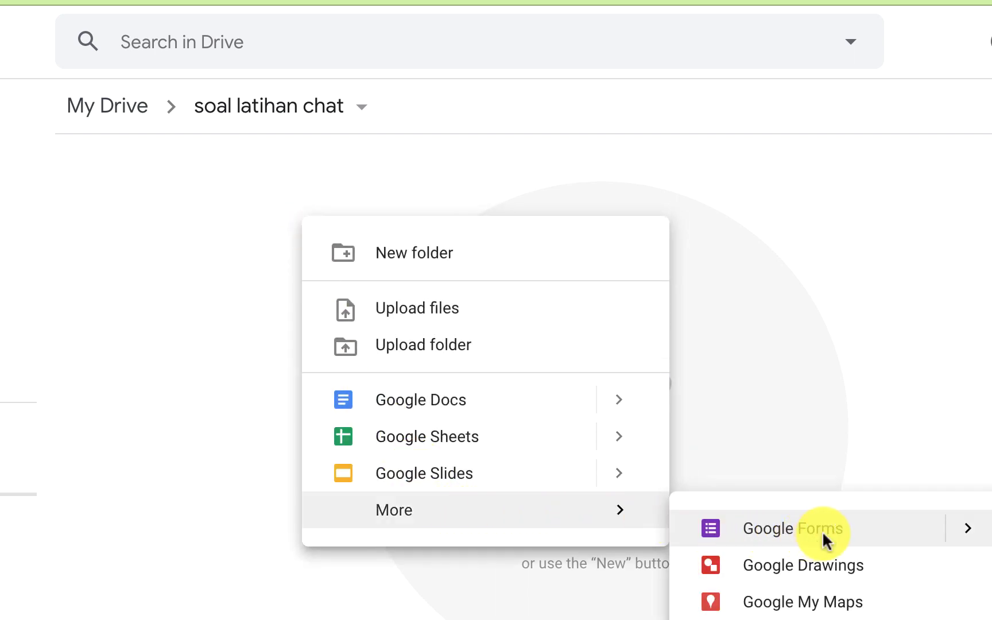
click(823, 530)
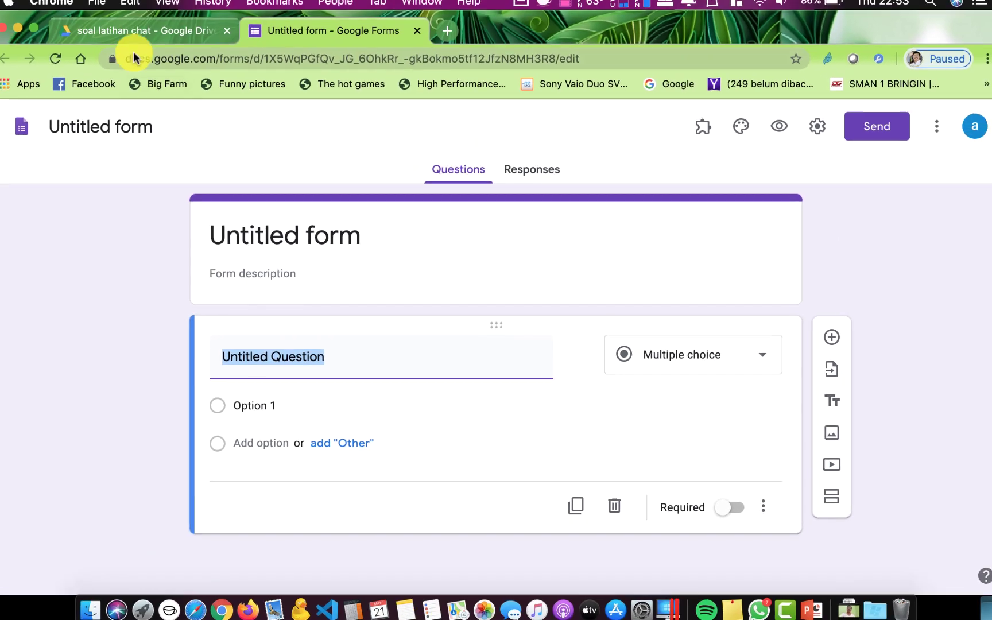
click(125, 31)
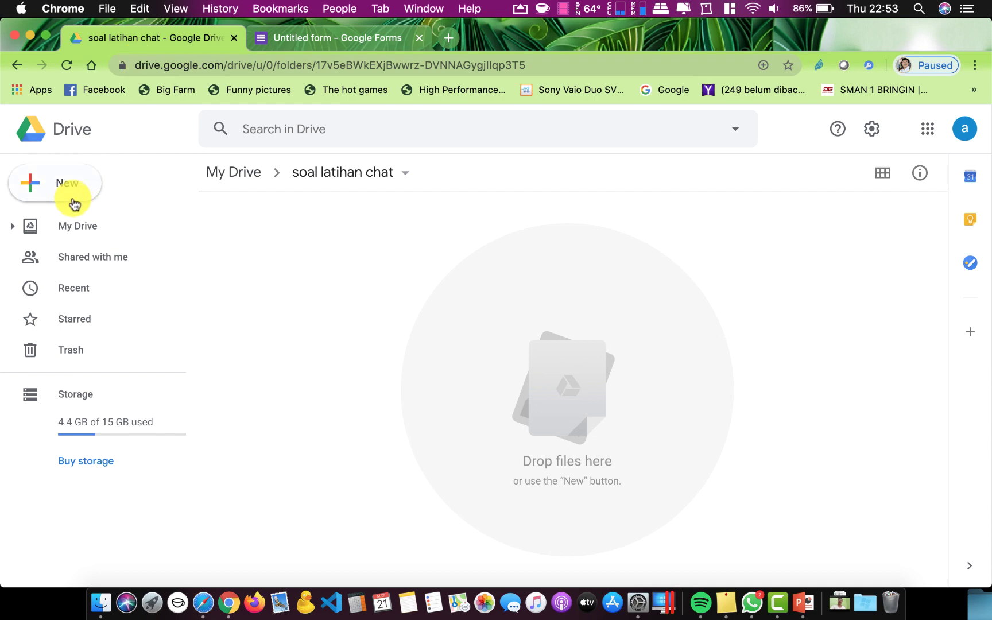
From the top level of My Drive, open the 'soal dalam bentuk CHAT' folder
click(70, 226)
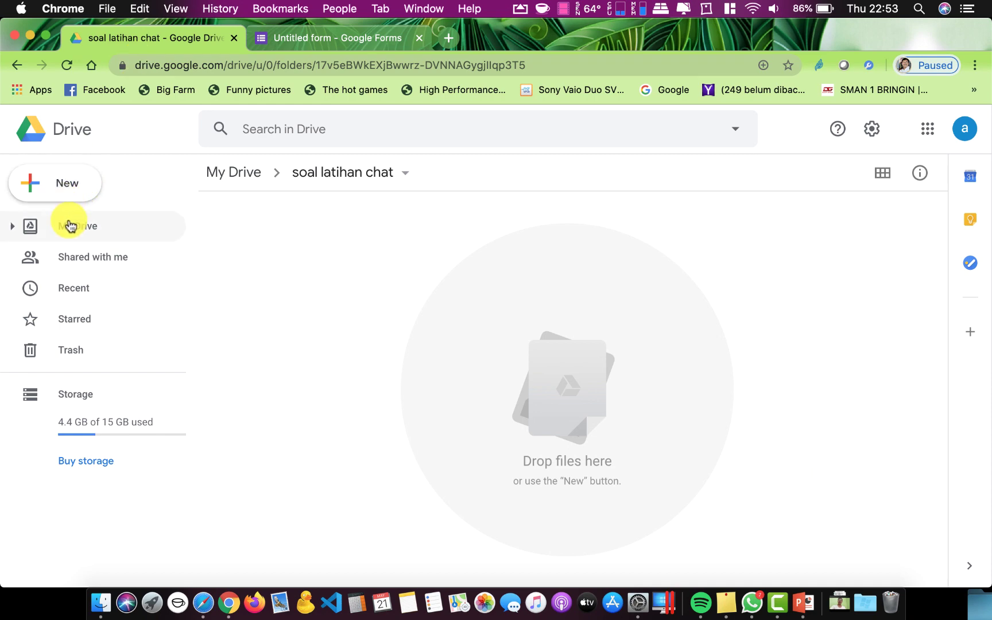
scroll(371, 359, down, 10)
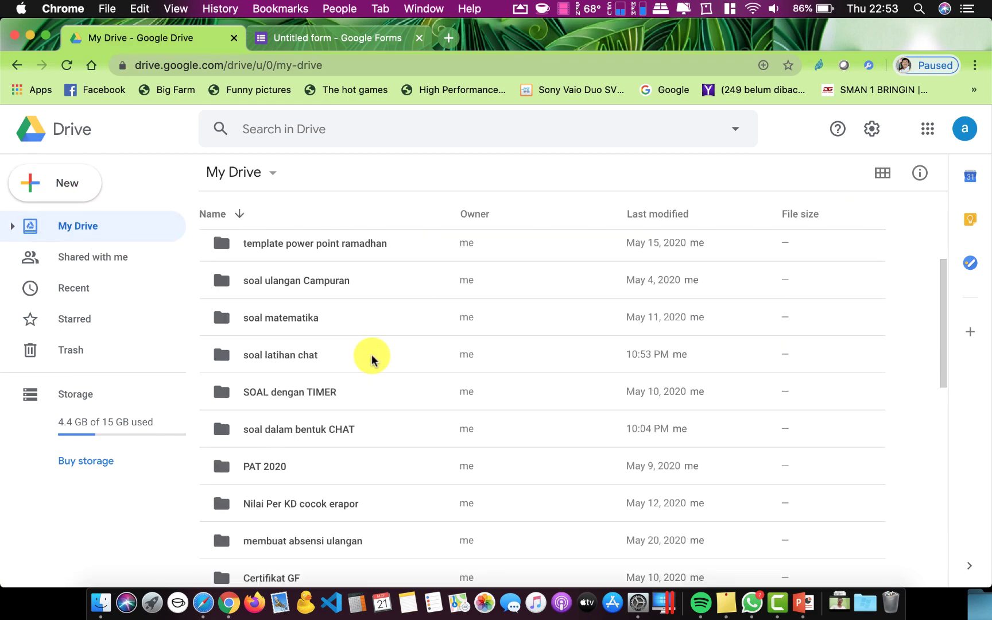
scroll(372, 359, down, 8)
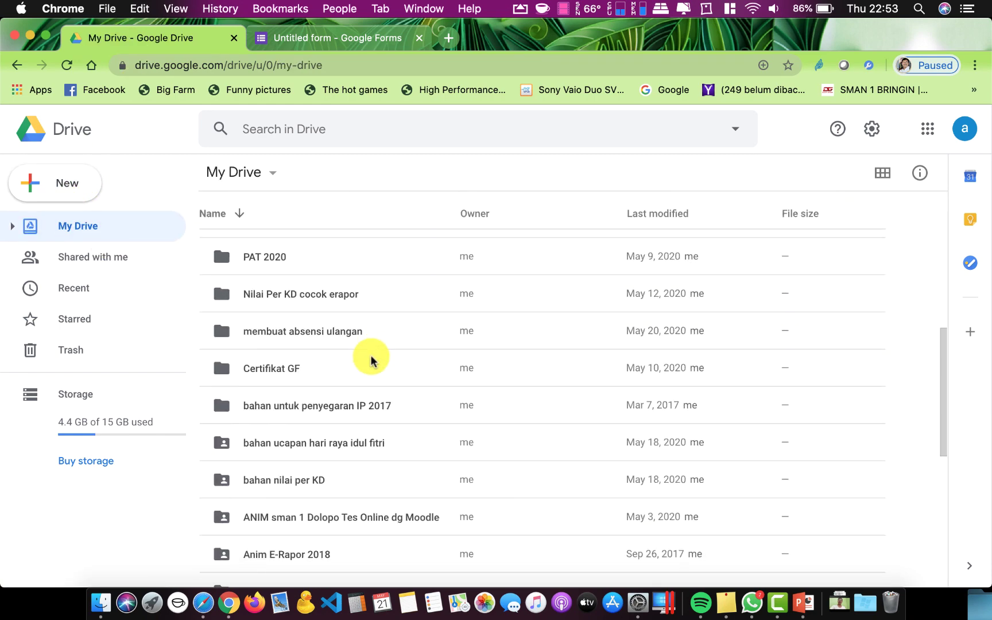
scroll(371, 361, down, 1)
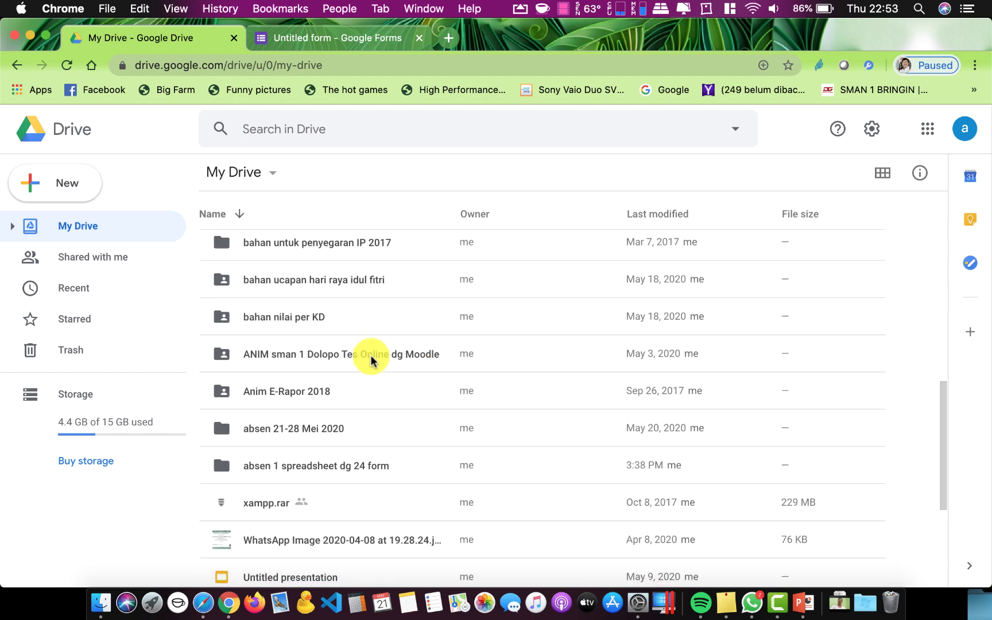
scroll(313, 382, up, 4)
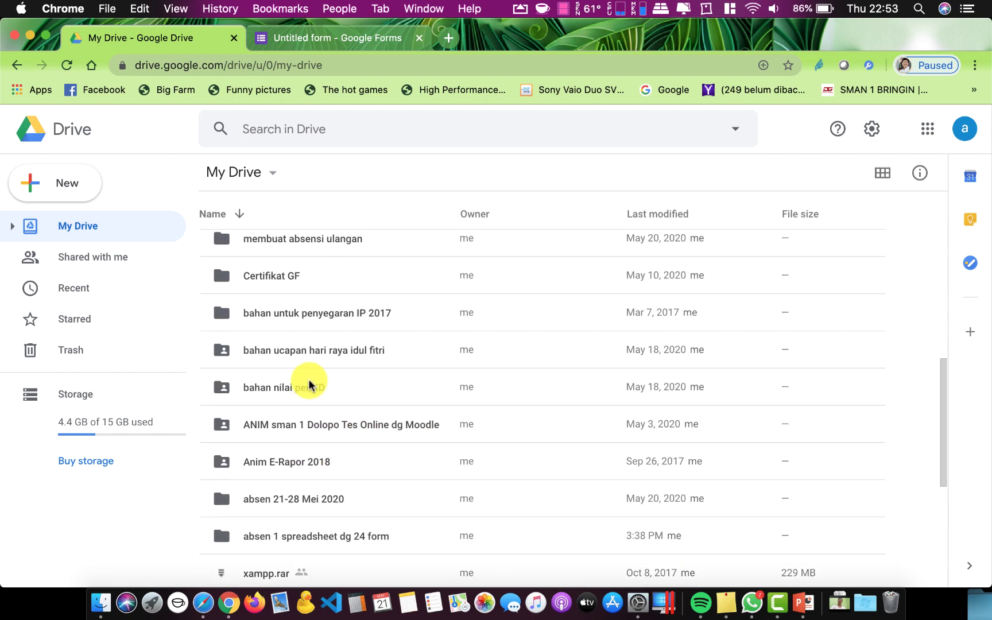
scroll(309, 385, up, 3)
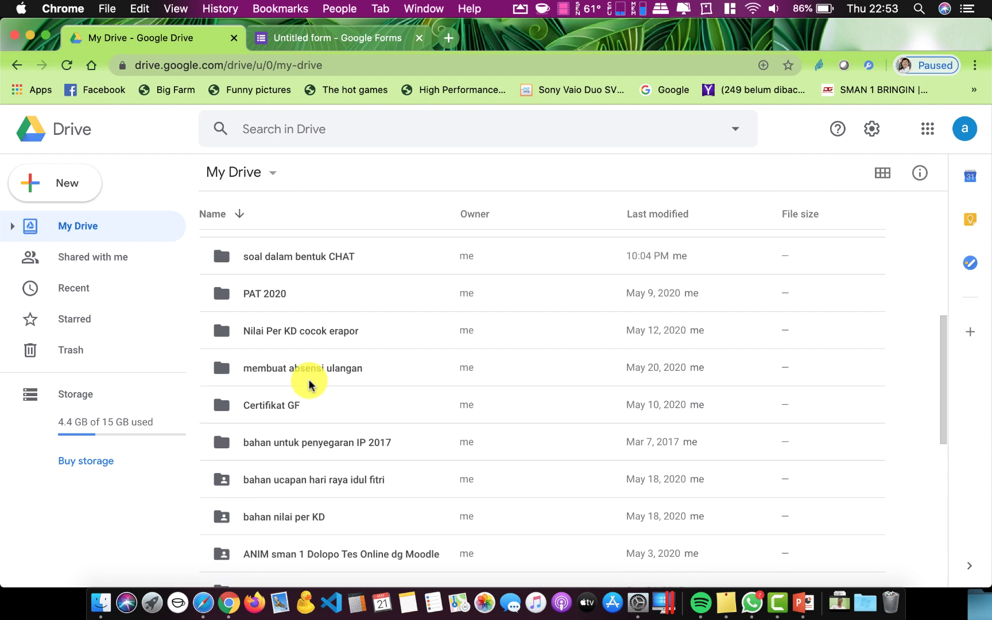
scroll(309, 383, up, 3)
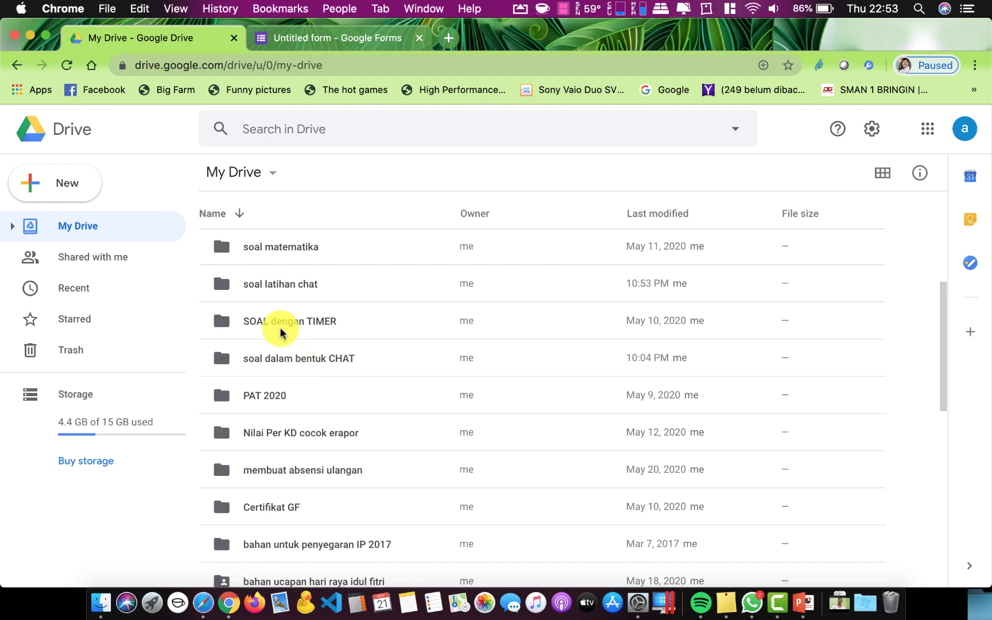
double_click(274, 360)
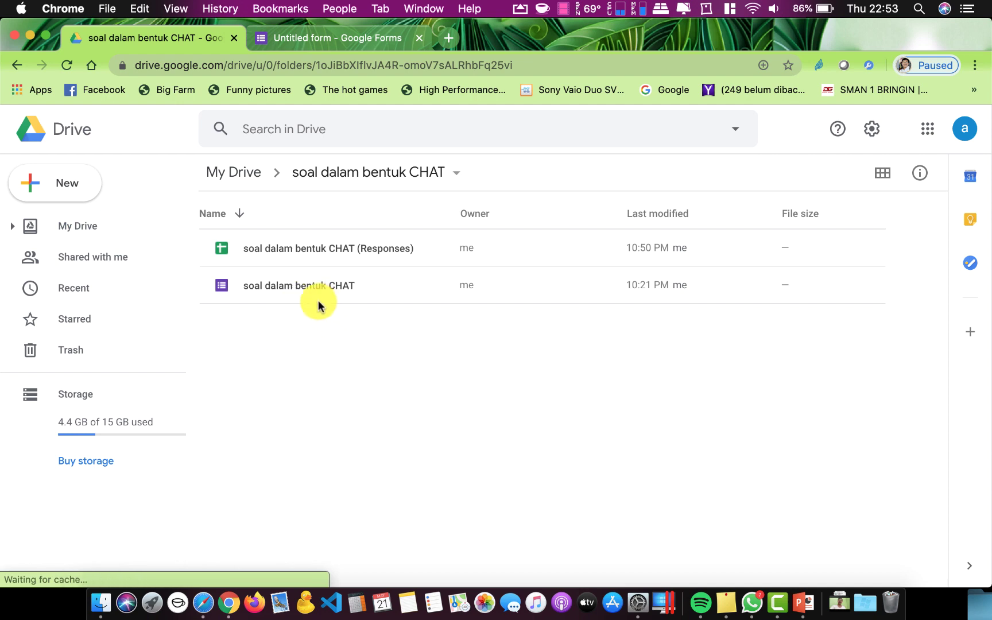
double_click(322, 250)
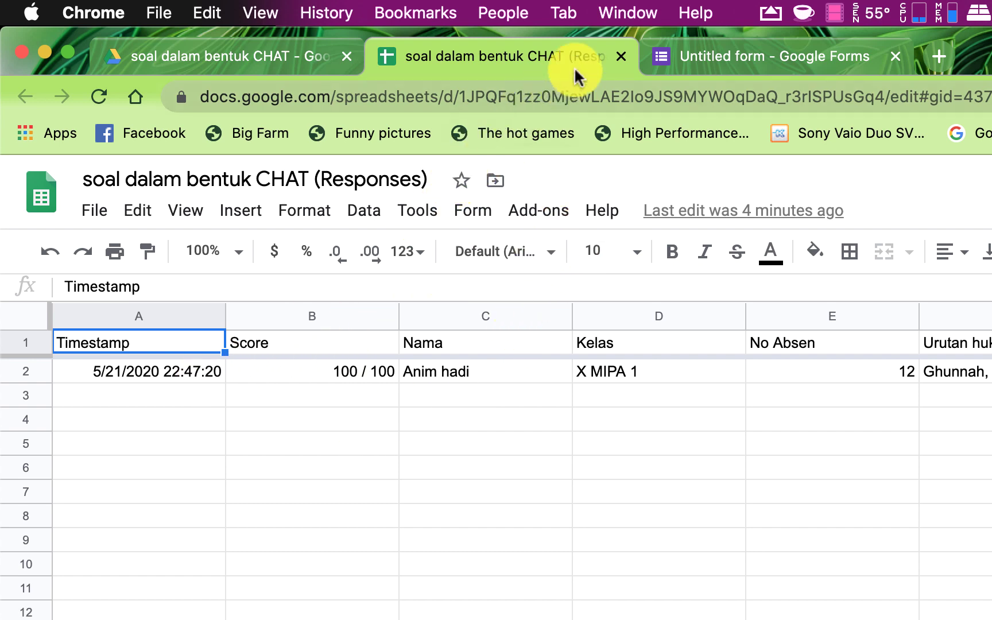
click(615, 56)
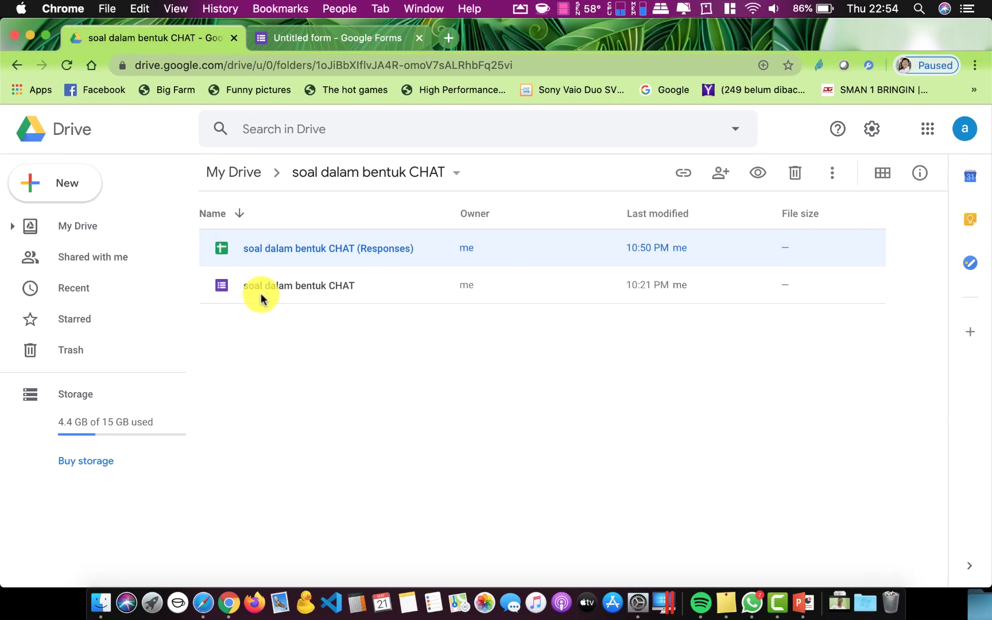
Open the 'soal dalam bentuk CHAT' quiz in the editor and scroll through its two sections of questions
double_click(266, 290)
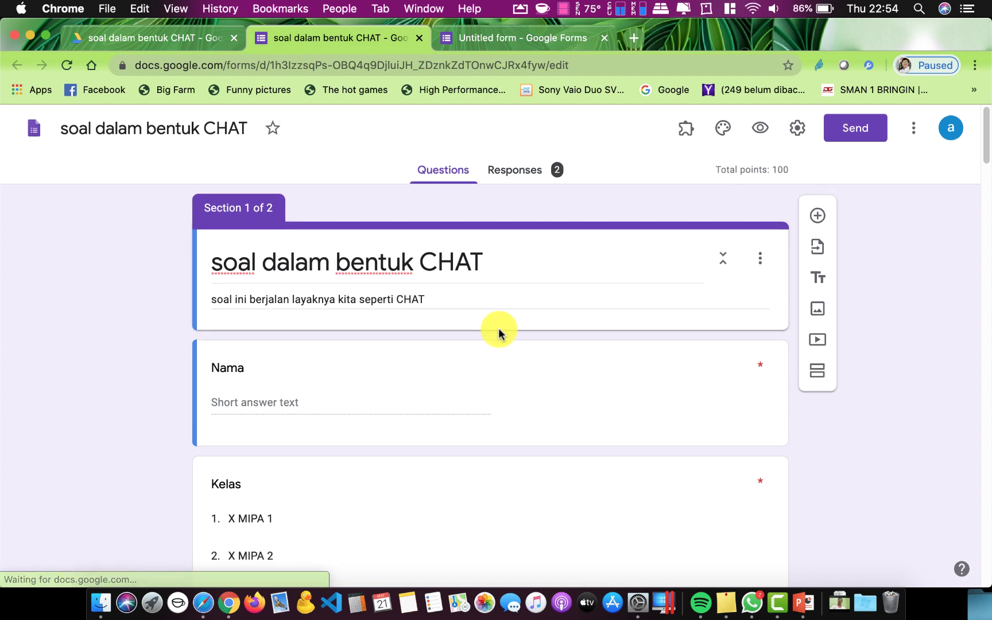
scroll(497, 333, down, 2)
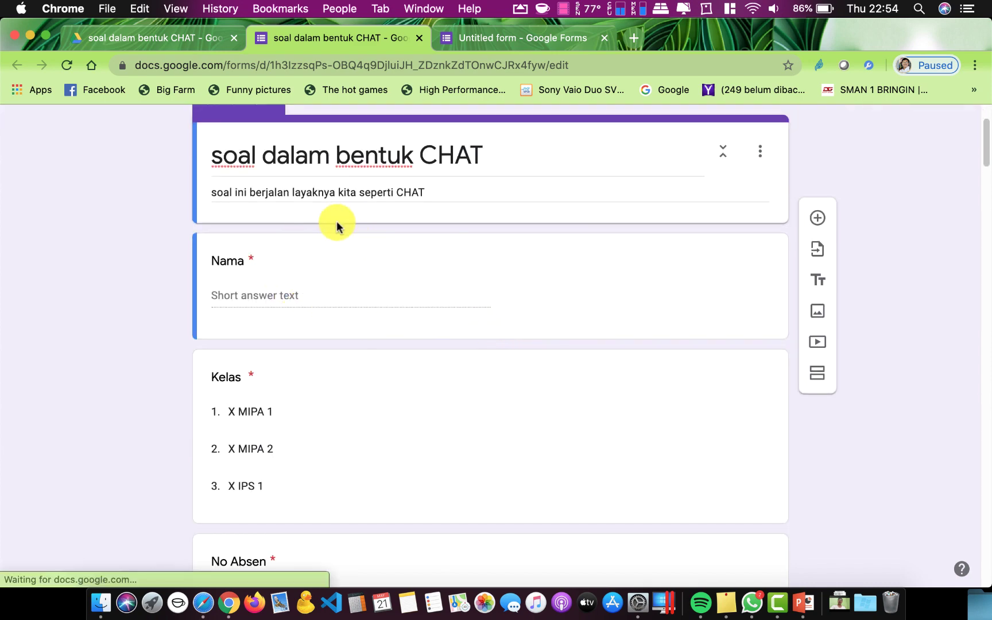
scroll(294, 274, down, 6)
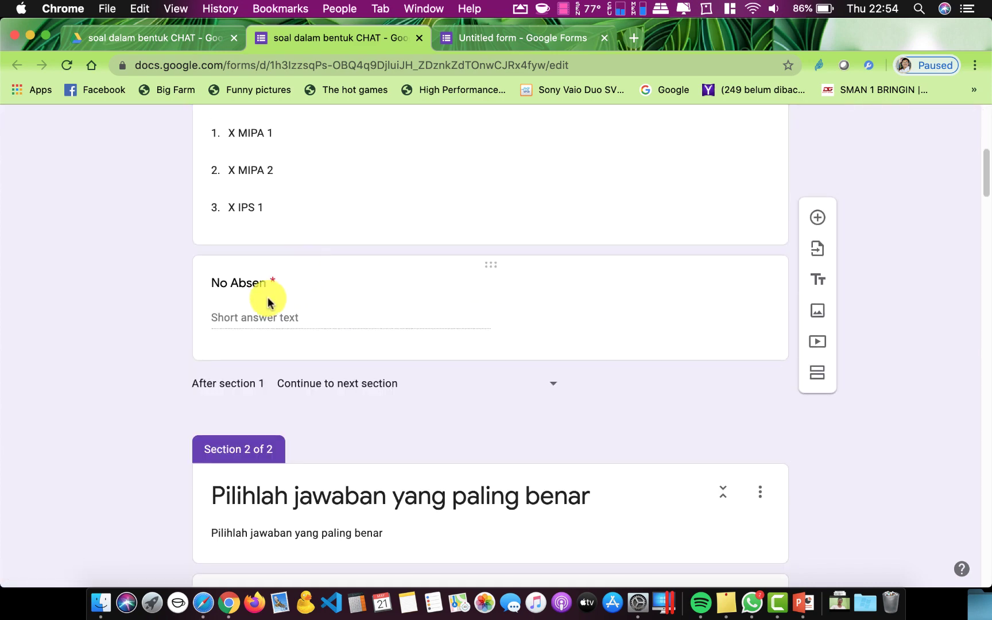
scroll(296, 304, down, 2)
scroll(359, 370, down, 12)
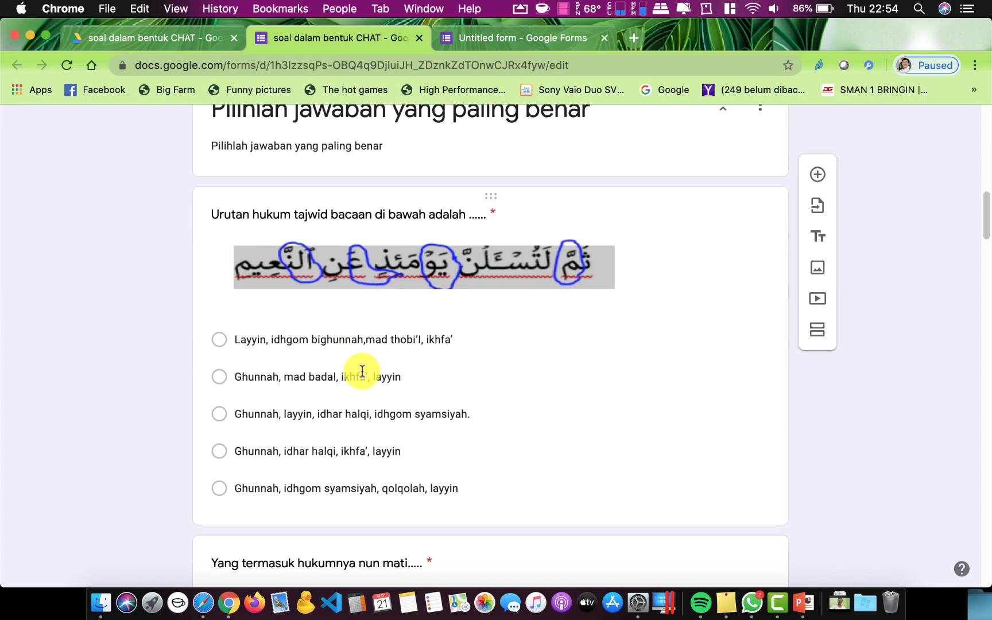
scroll(362, 374, down, 20)
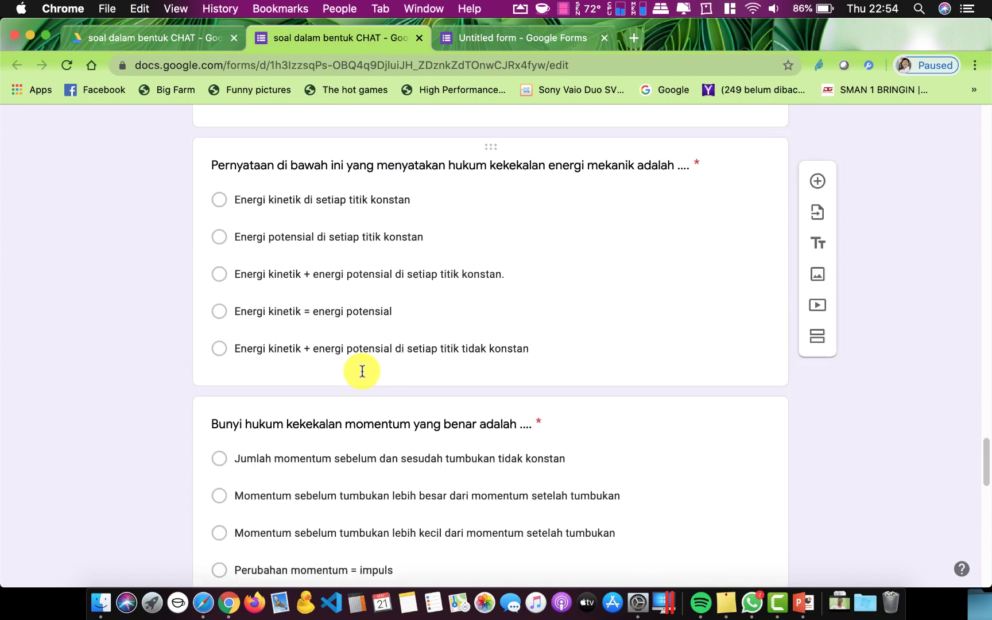
scroll(362, 375, up, 20)
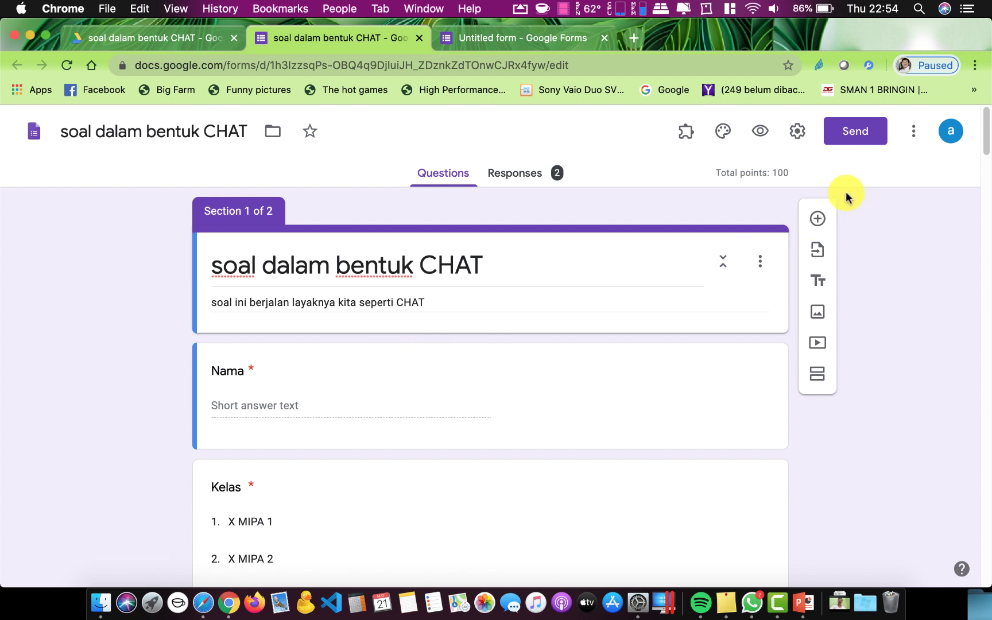
click(688, 134)
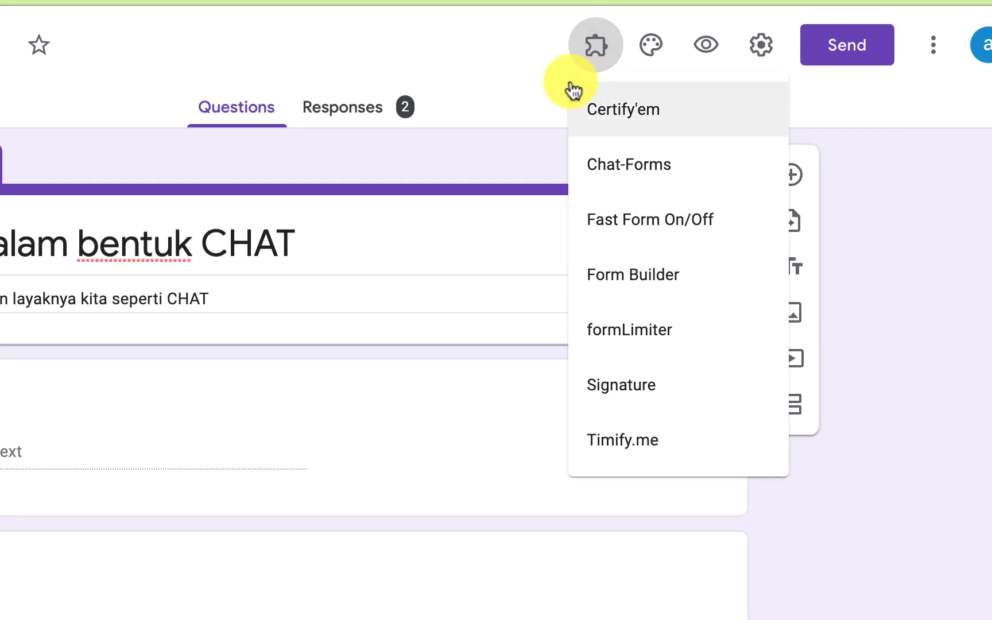
click(624, 173)
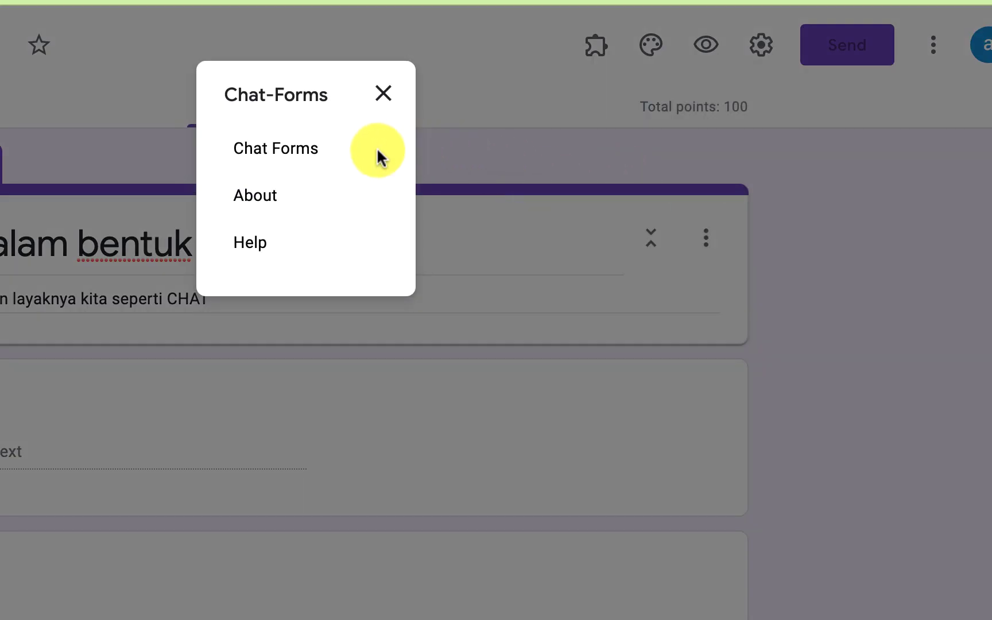
click(547, 114)
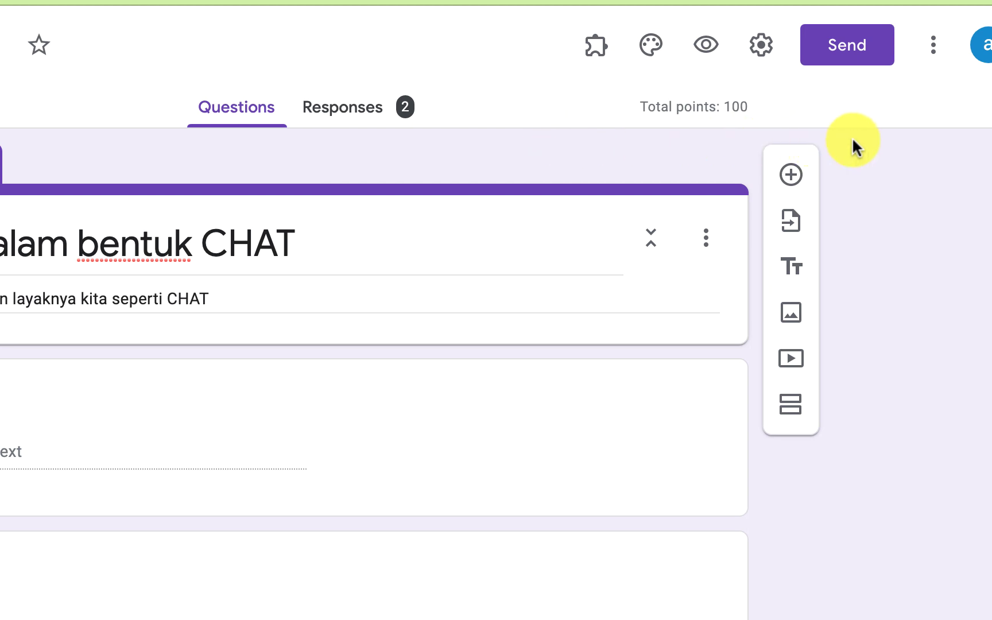
Search 'chat' in the add-on marketplace, open Chat-Forms, and uninstall it with UNINSTALL APP
click(931, 50)
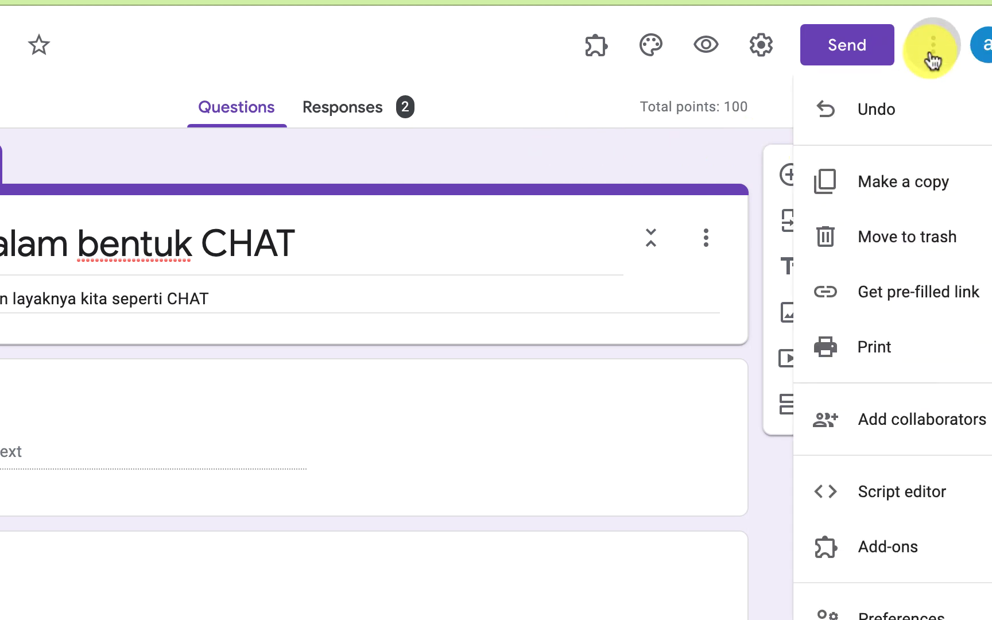
click(901, 553)
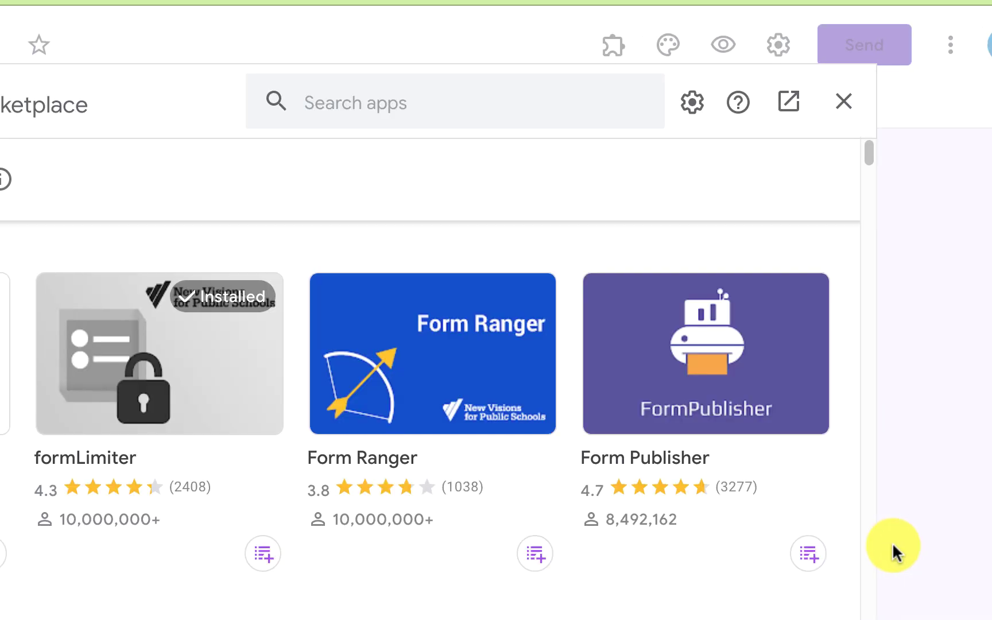
click(327, 105)
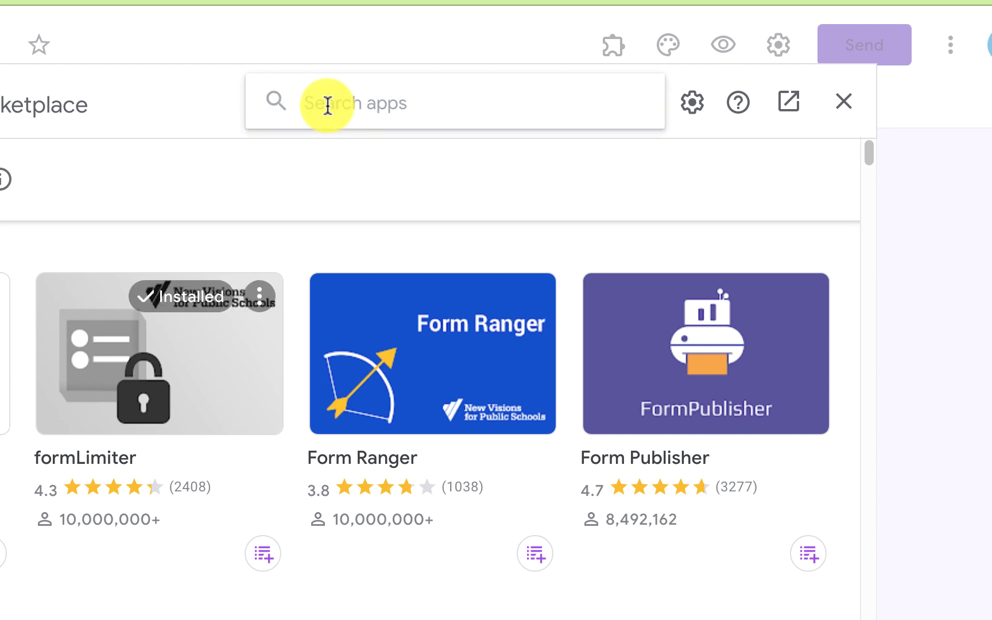
text(chat)
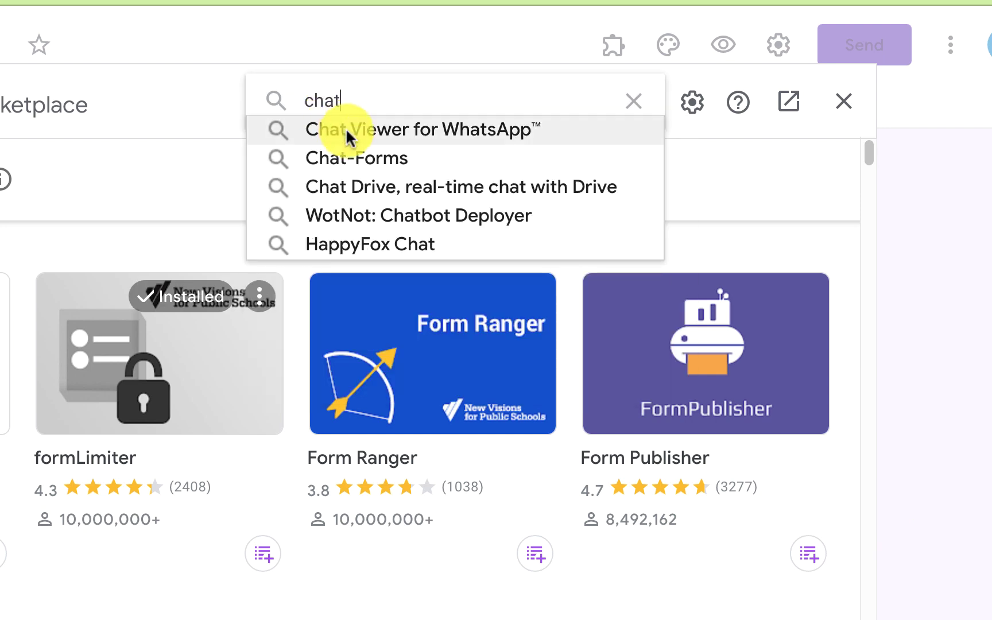
click(359, 157)
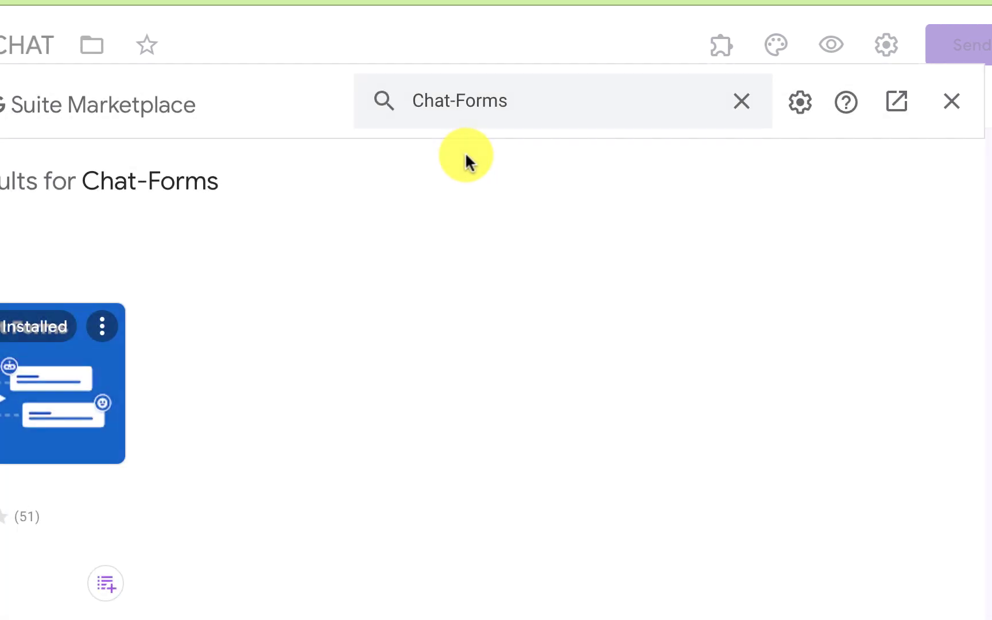
click(8, 390)
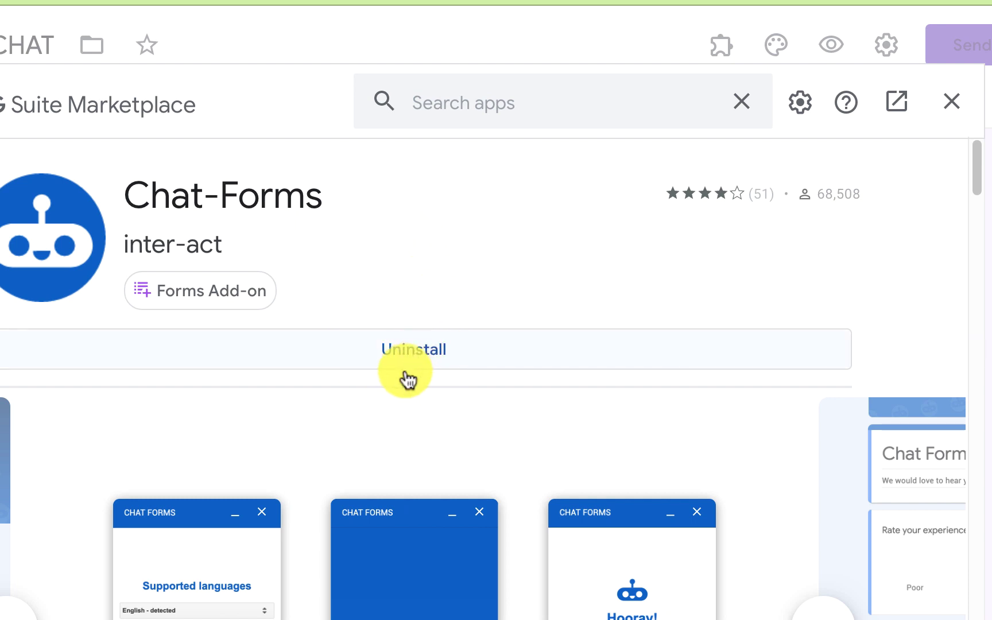
click(425, 349)
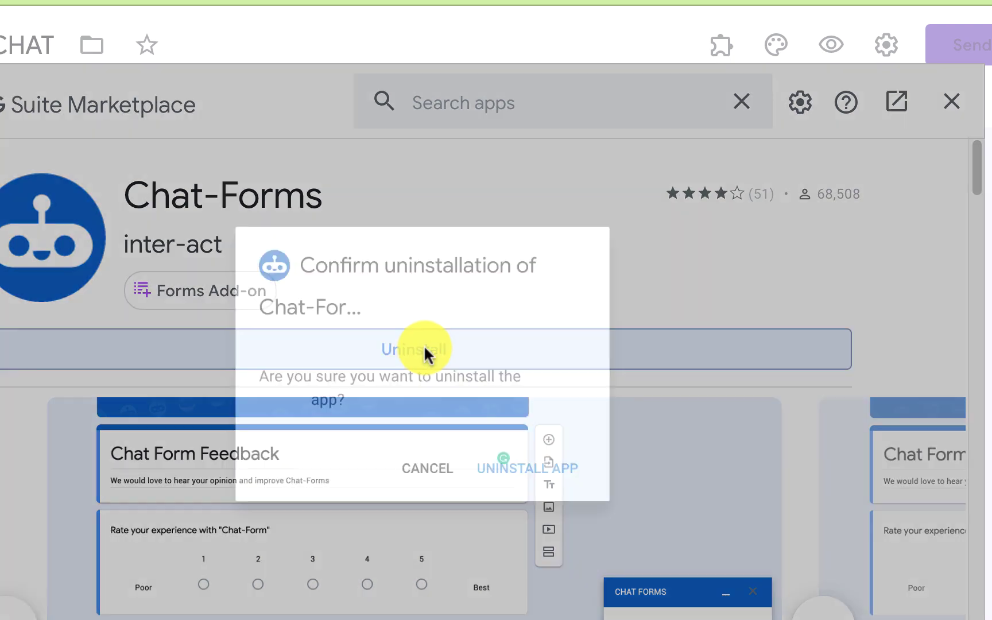
click(536, 491)
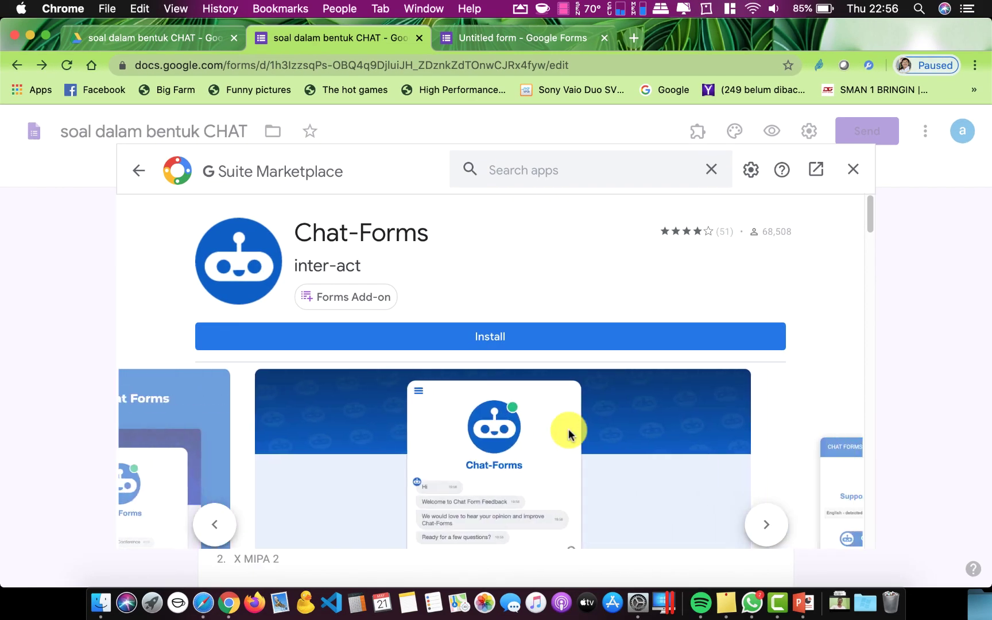
Close the marketplace and both form tabs, reopen the quiz from Drive, and confirm Chat-Forms is absent from Add-ons
click(849, 171)
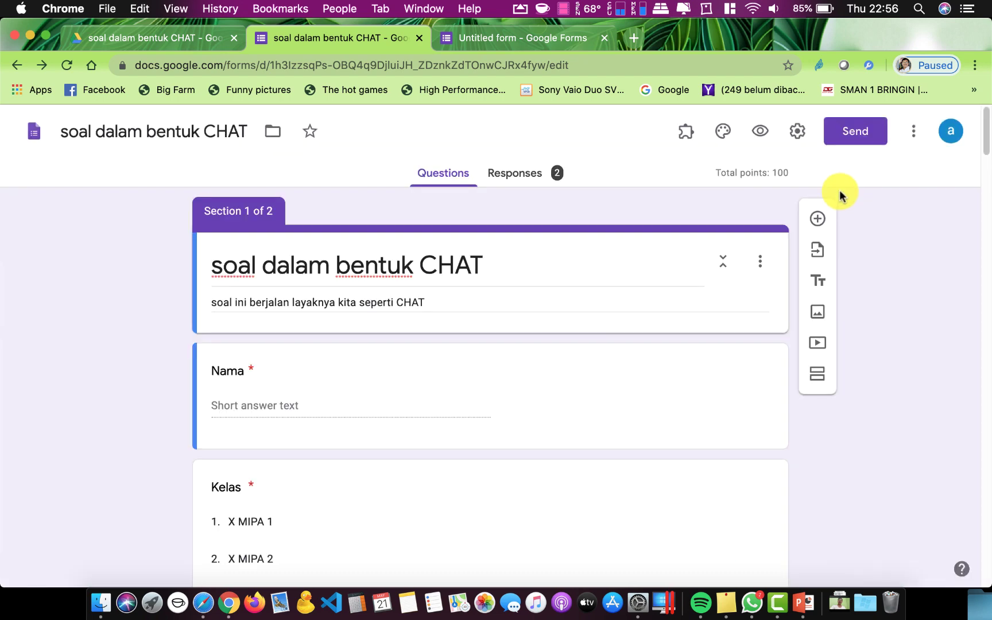
click(419, 38)
click(421, 38)
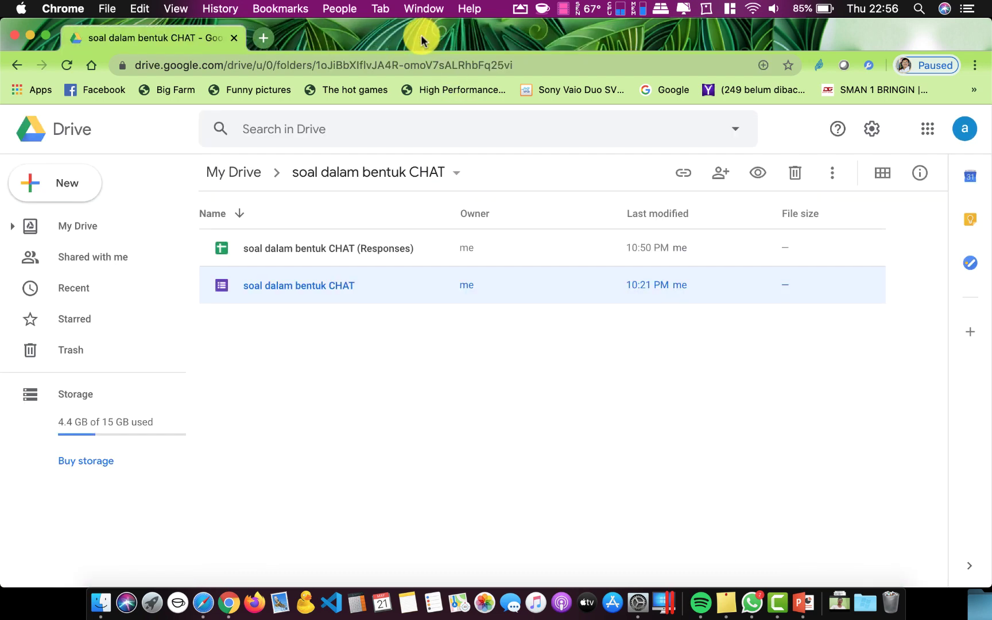
double_click(282, 285)
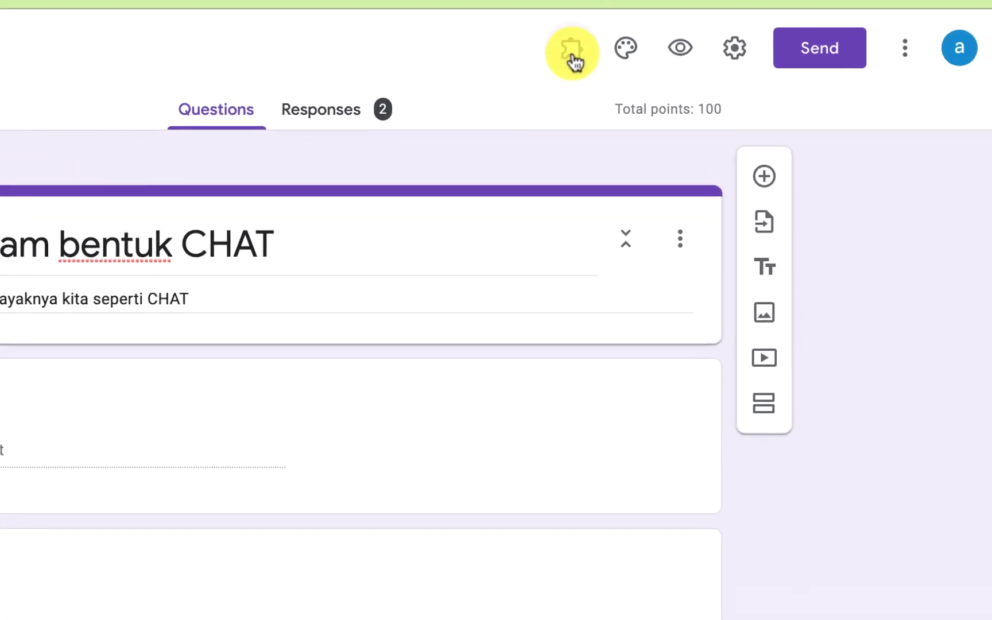
click(573, 55)
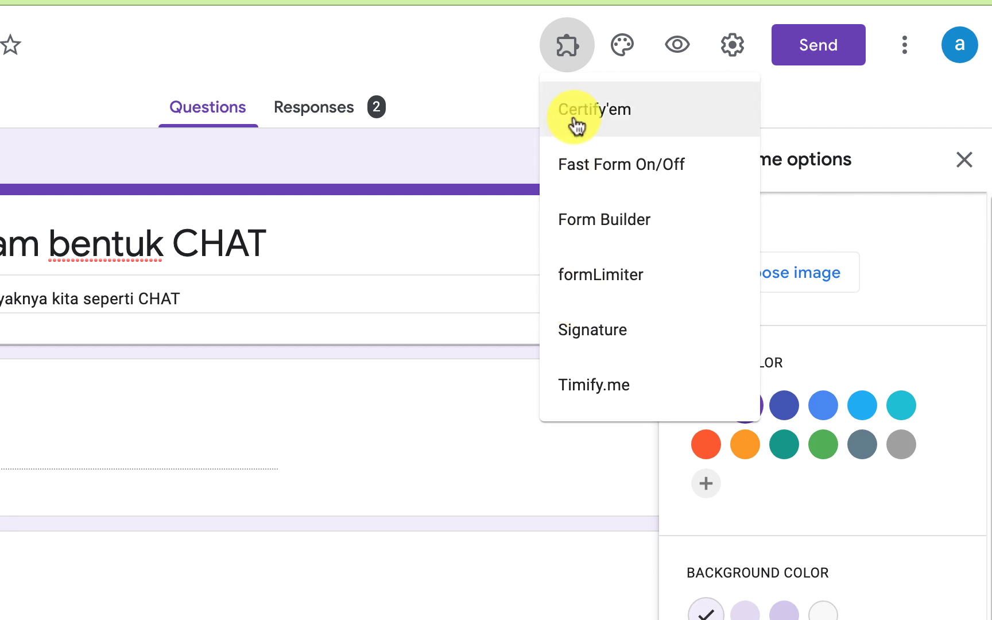
click(390, 166)
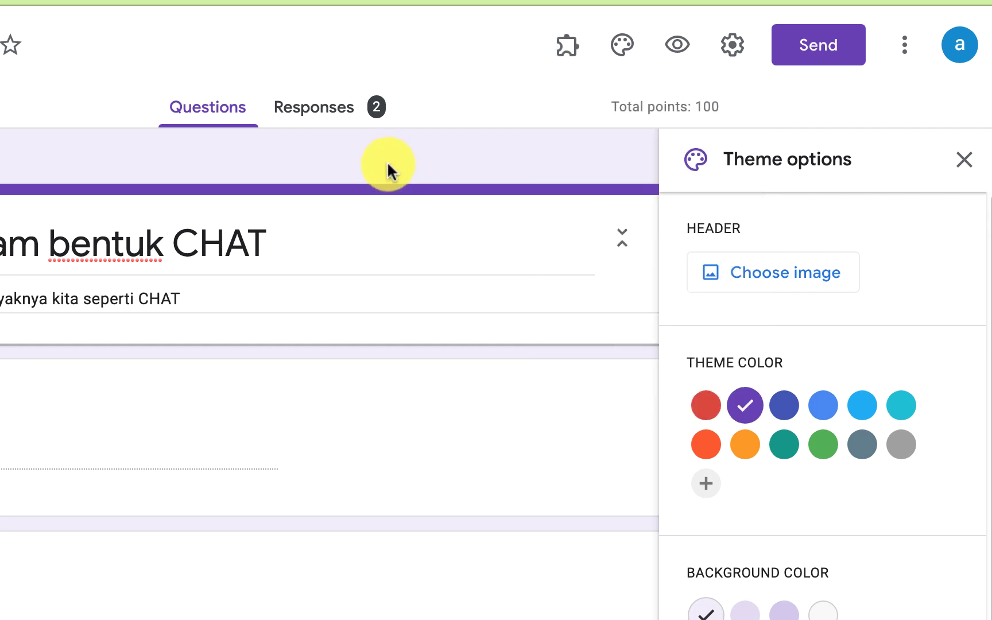
click(967, 160)
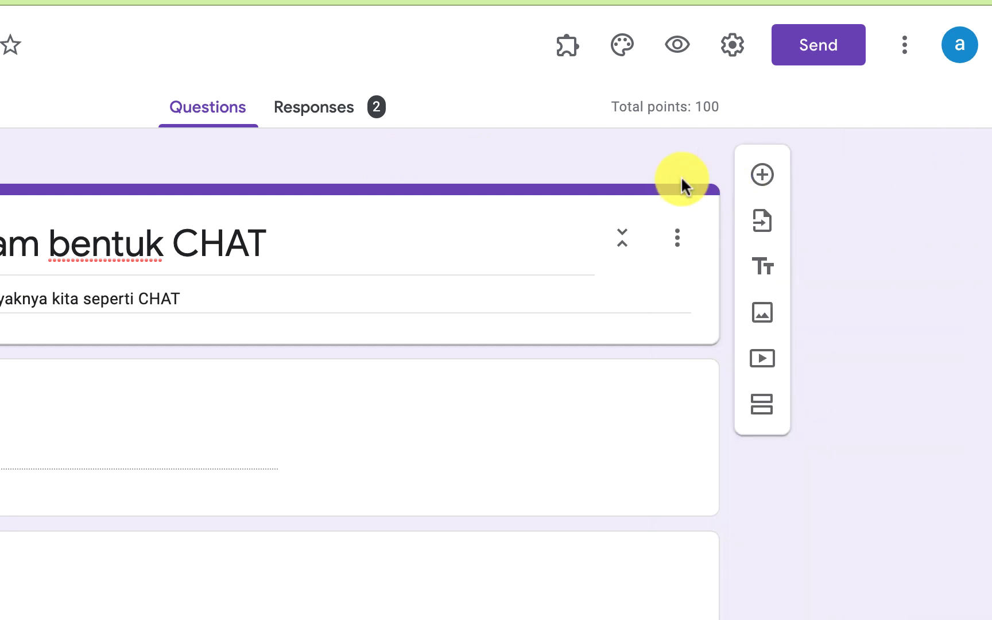
Search 'chat' in the Add-ons marketplace and open the Chat-Forms result card
click(905, 46)
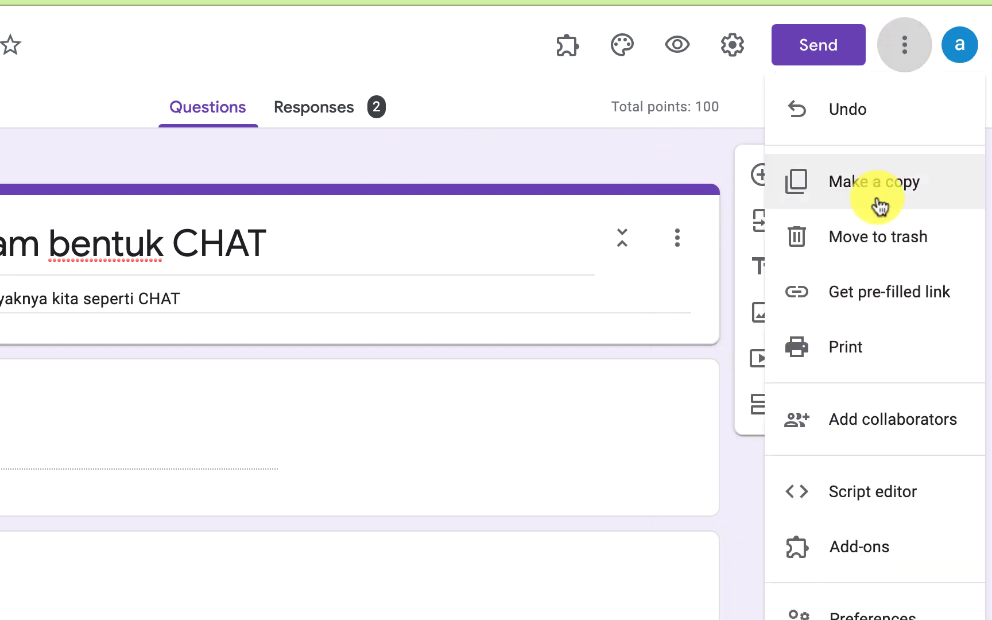
click(854, 548)
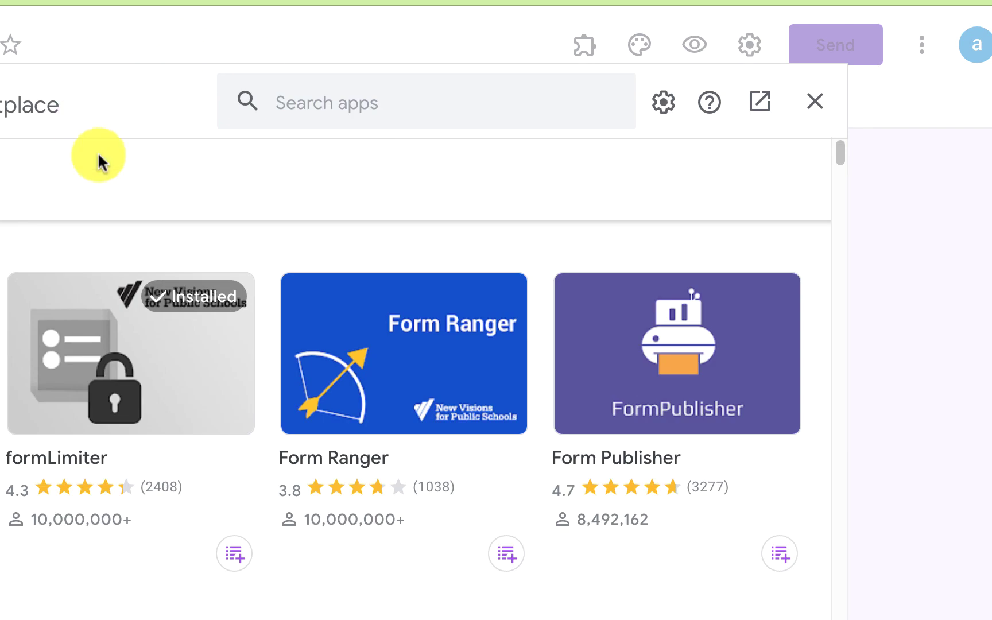
click(318, 94)
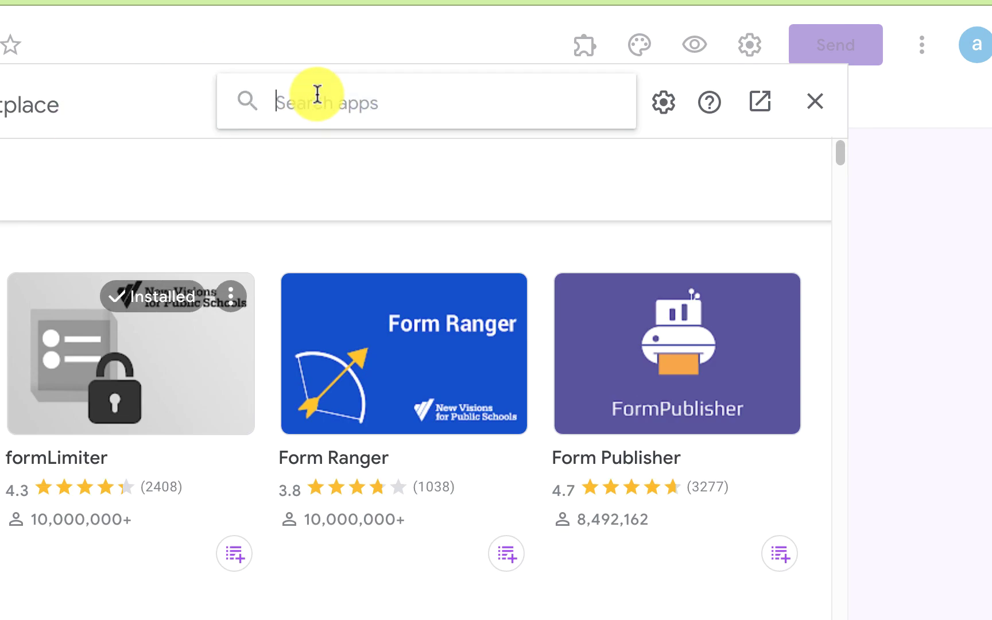
text(cha)
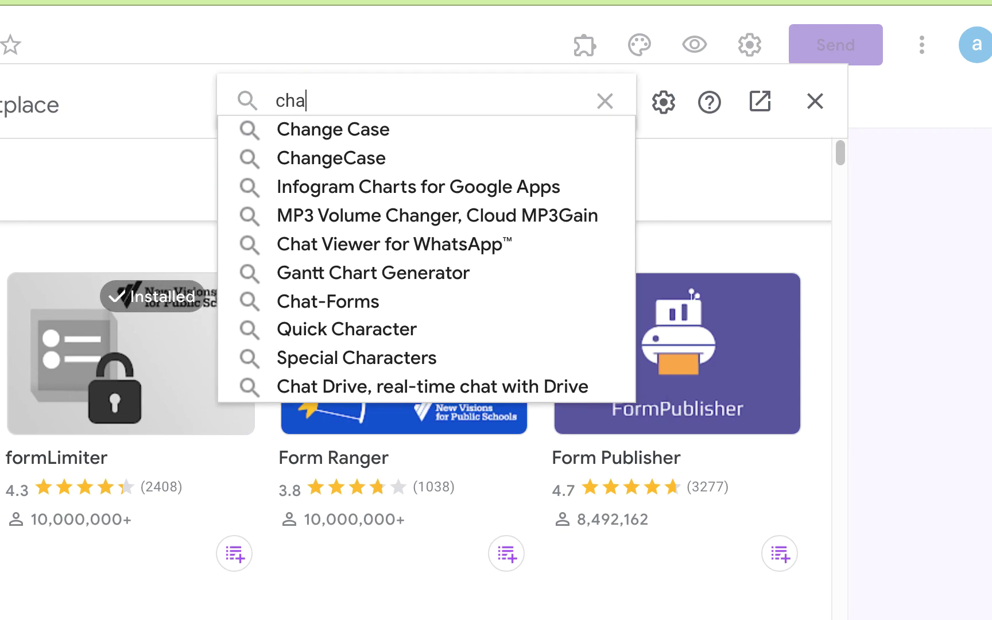
text(t)
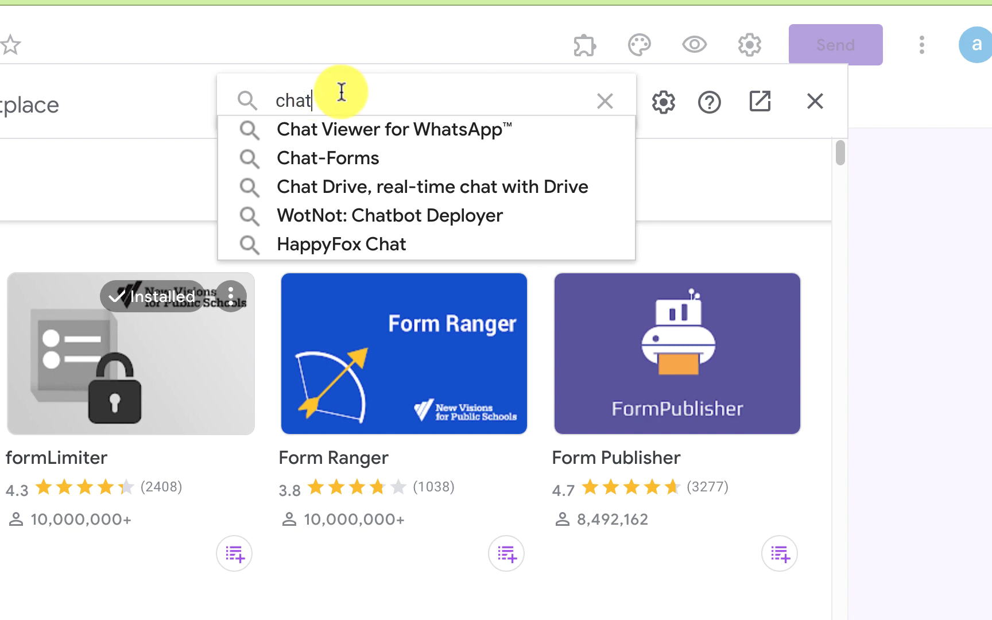
click(356, 158)
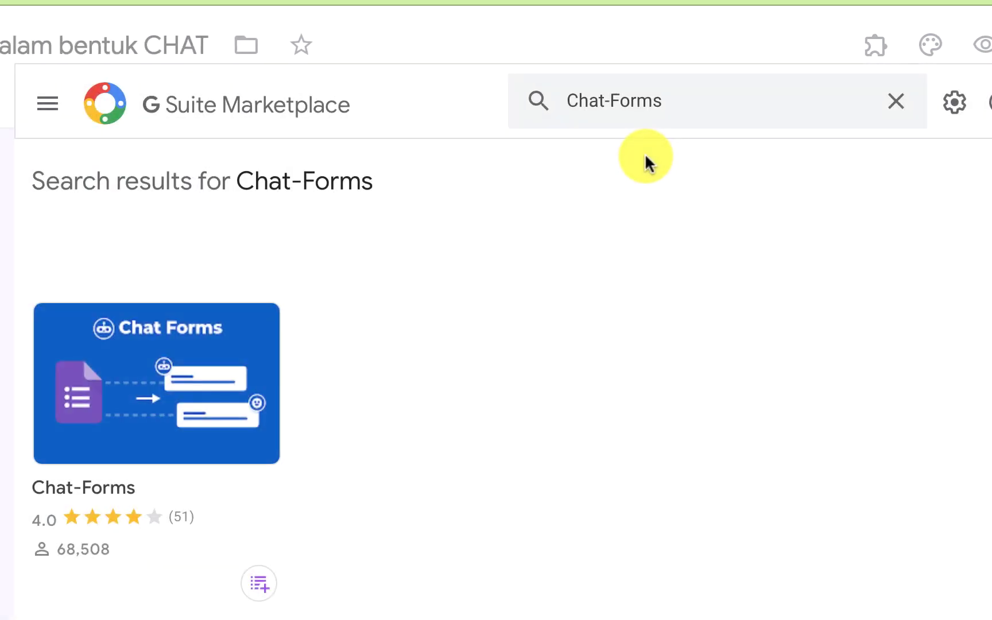
click(133, 393)
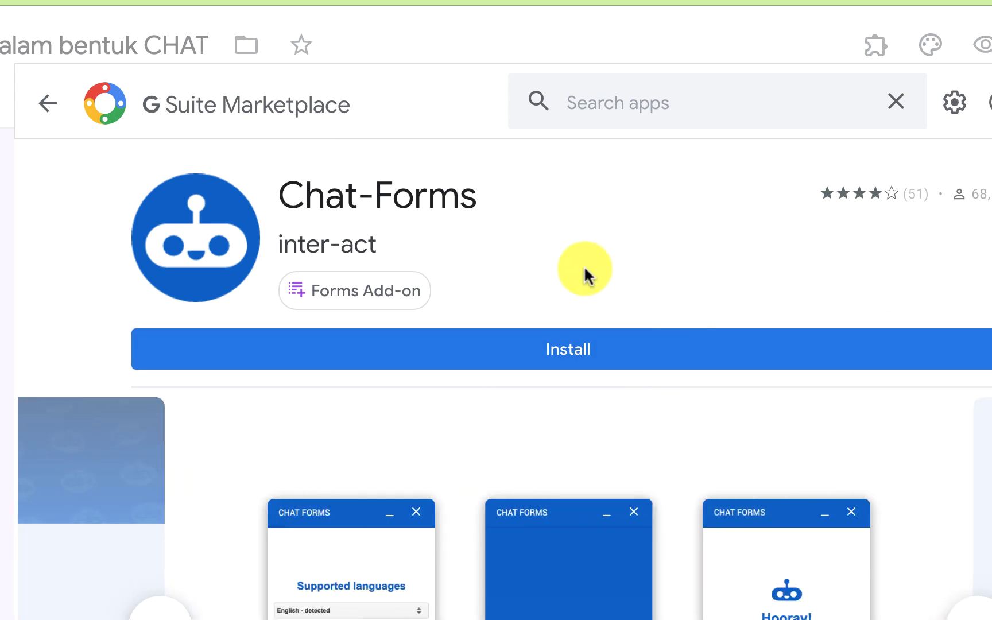
Install Chat-Forms, choosing the Google account and allowing its requested access
click(567, 355)
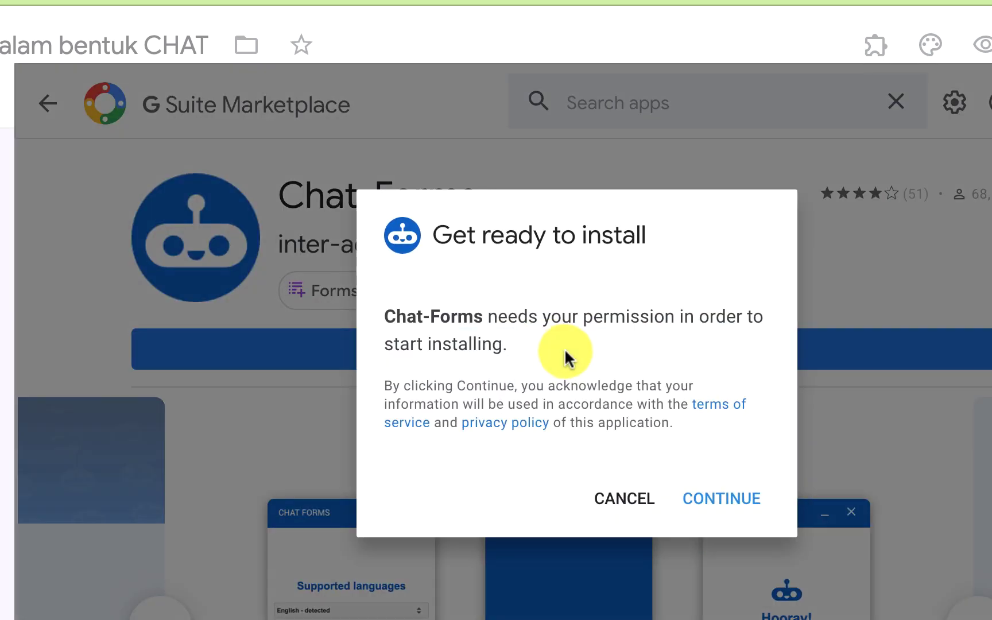
click(727, 505)
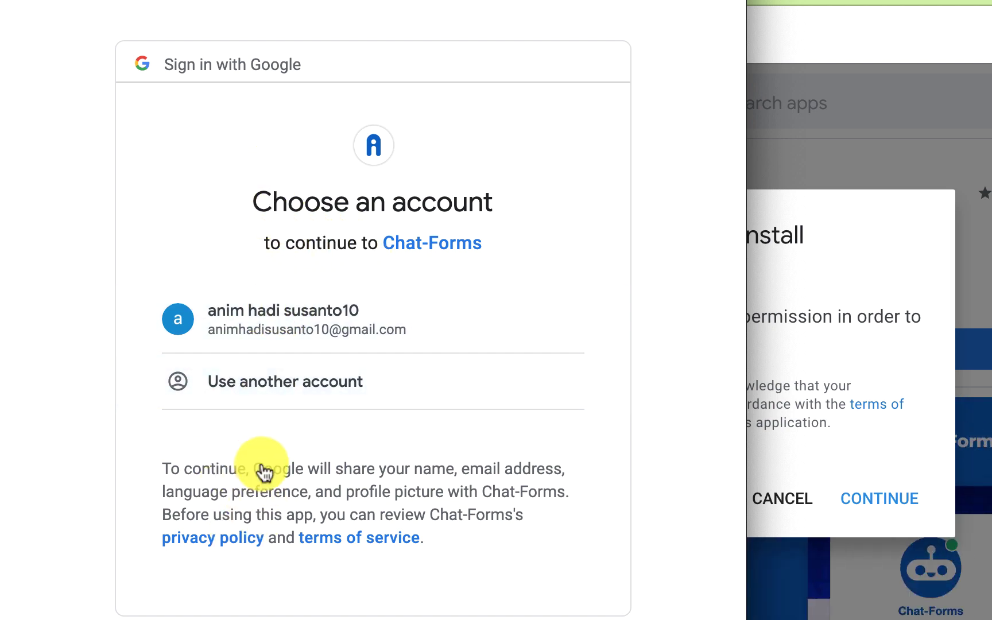
click(282, 328)
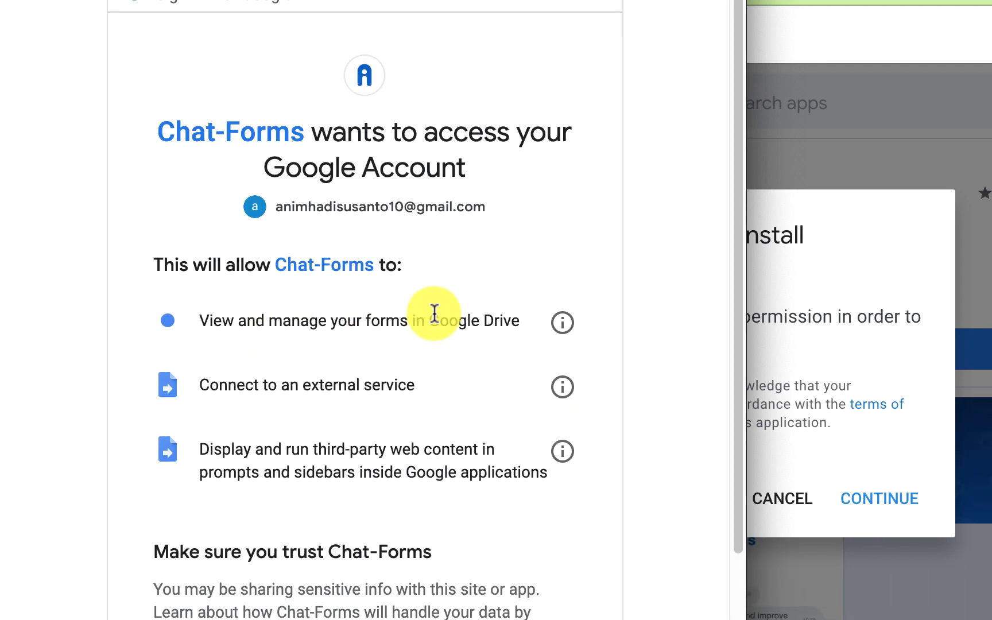
scroll(435, 315, down, 4)
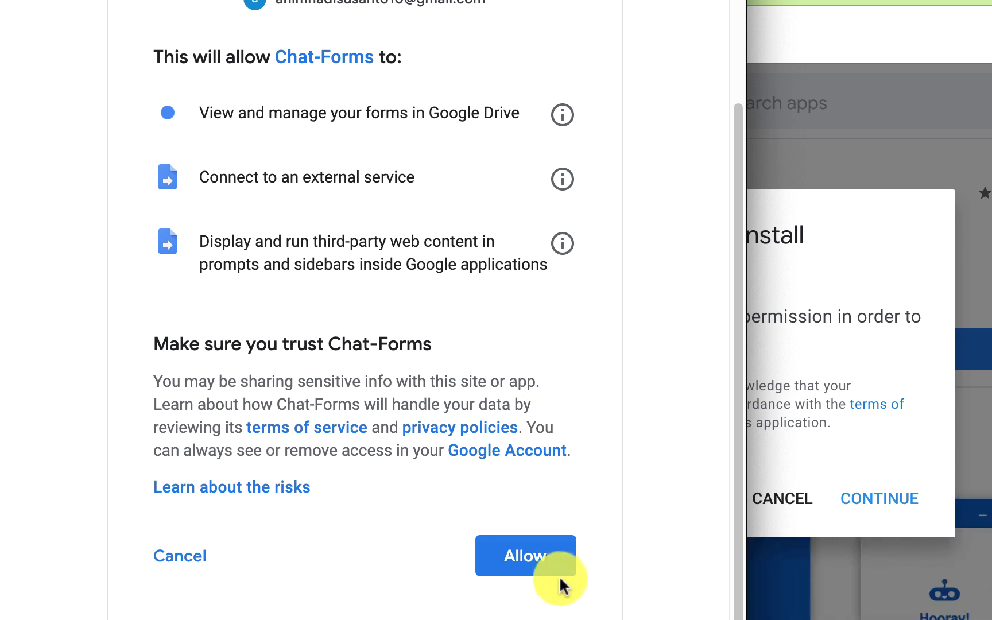
click(541, 566)
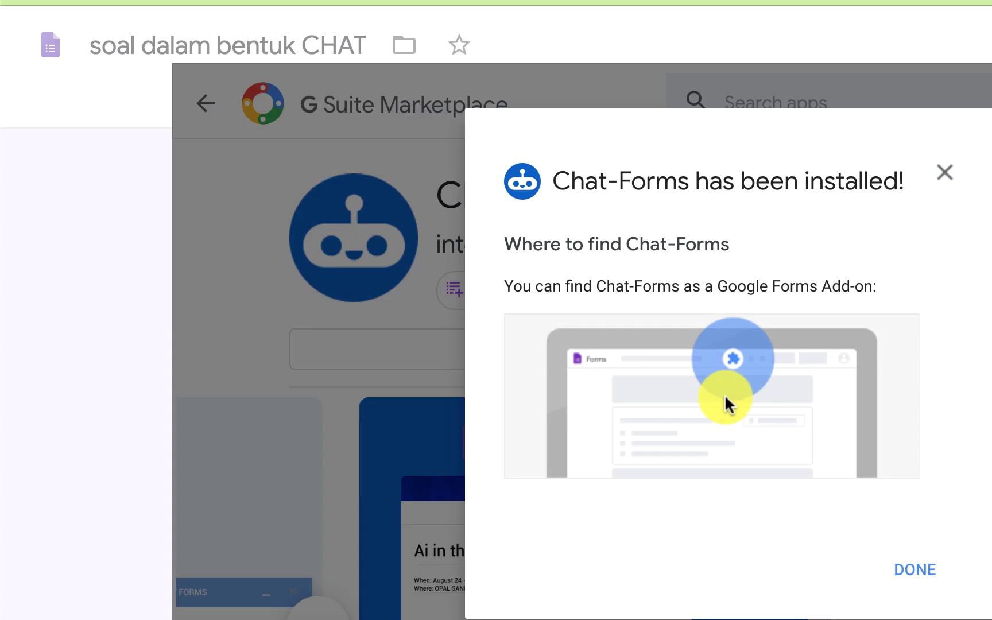
click(913, 575)
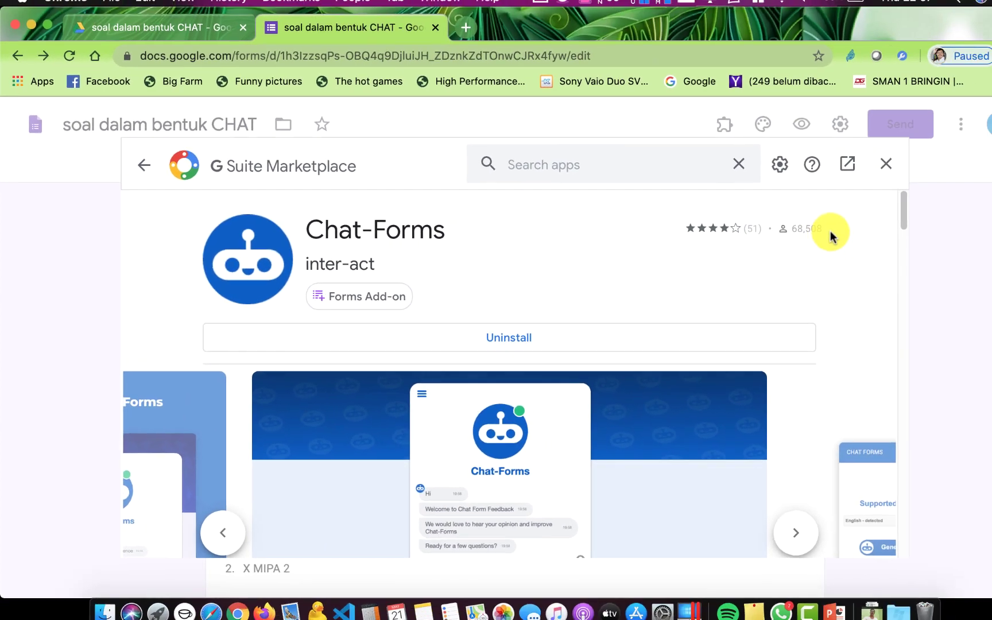
Close the Marketplace and scroll over the quiz form in the editor
click(856, 173)
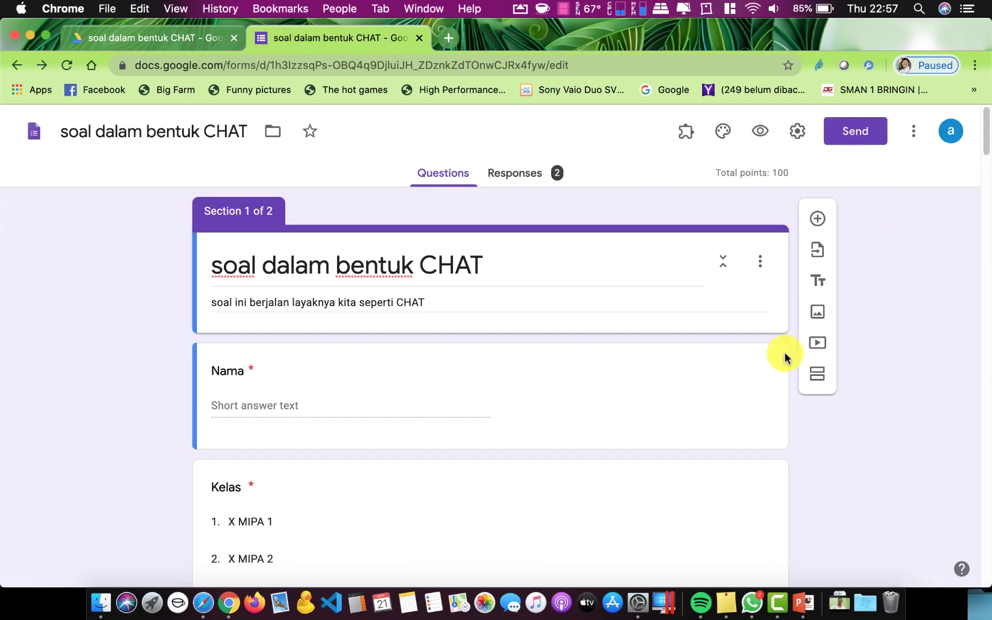
scroll(534, 393, down, 20)
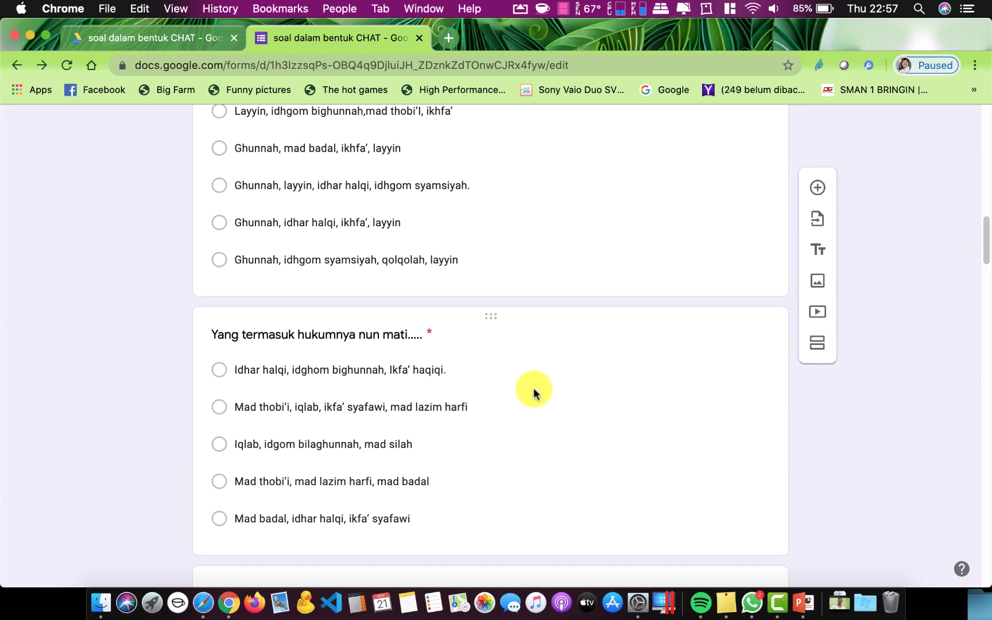
scroll(532, 383, up, 20)
scroll(532, 386, down, 20)
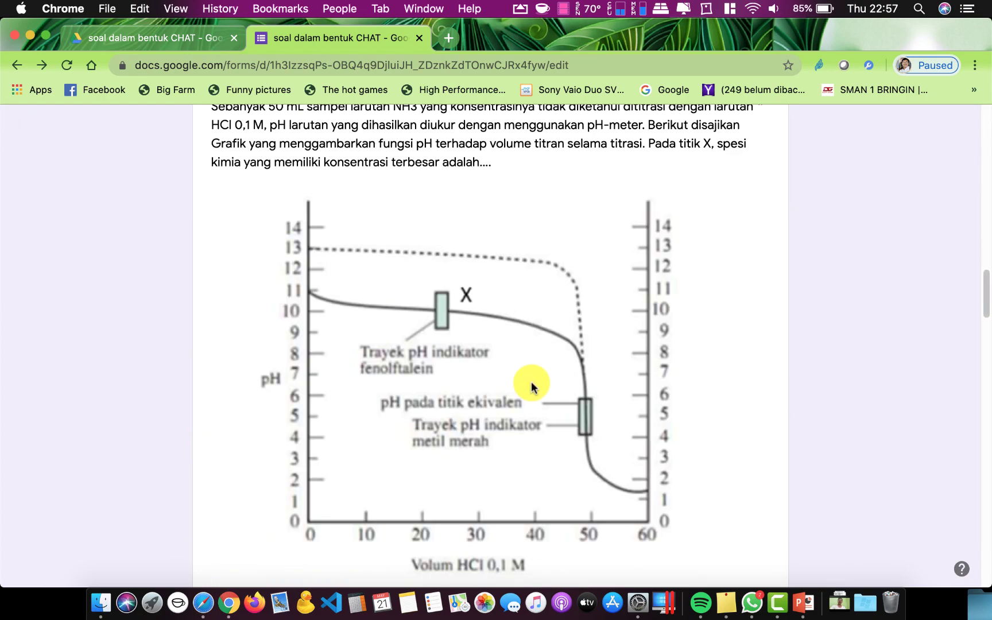
scroll(532, 386, up, 20)
scroll(532, 386, down, 5)
scroll(532, 384, up, 5)
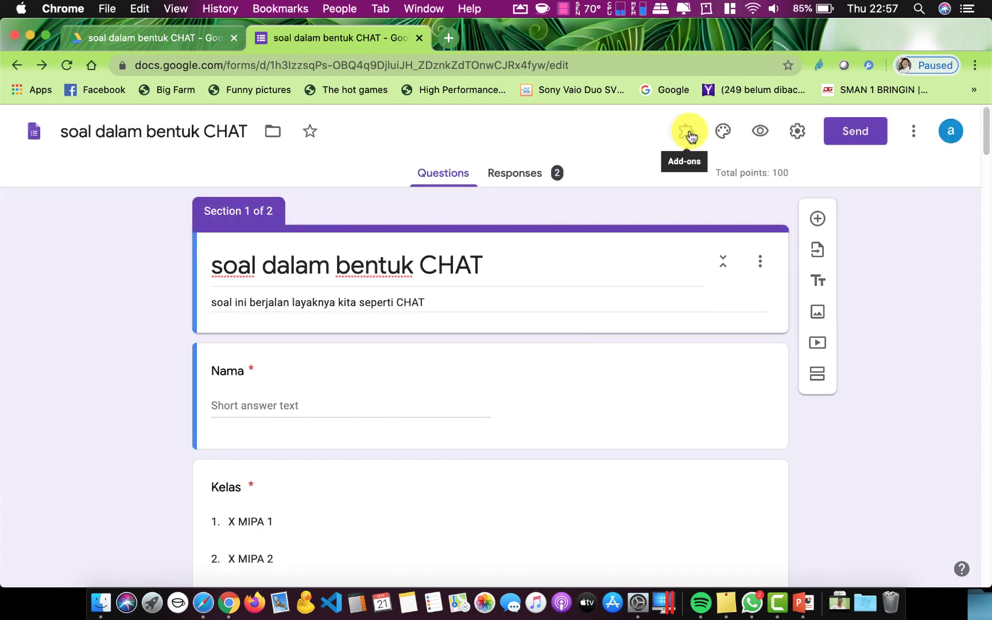
Open the Chat-Forms add-on menu from Add-ons, closing it once and reopening it
click(687, 133)
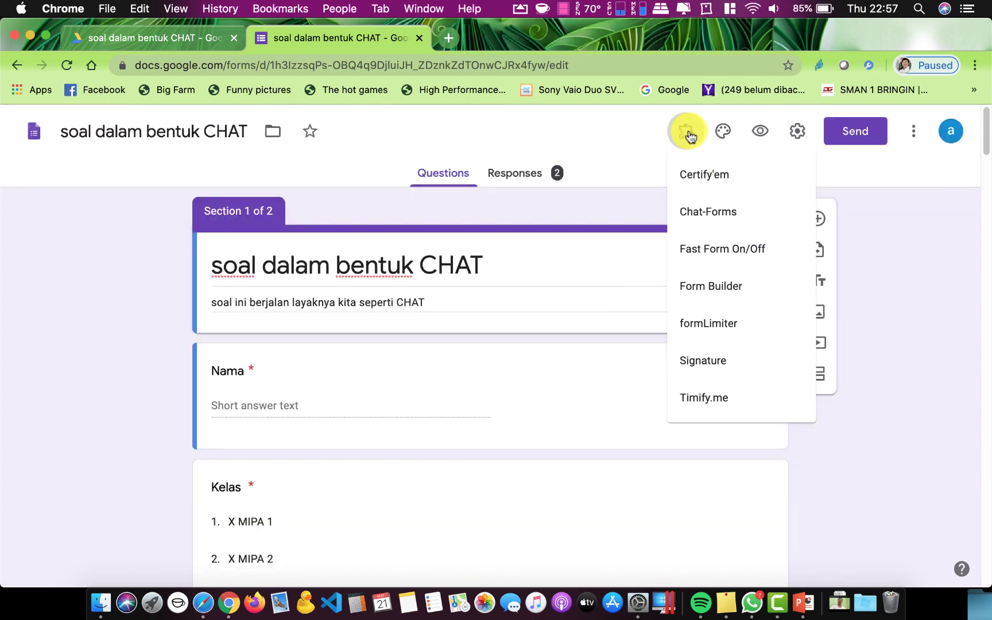
click(712, 212)
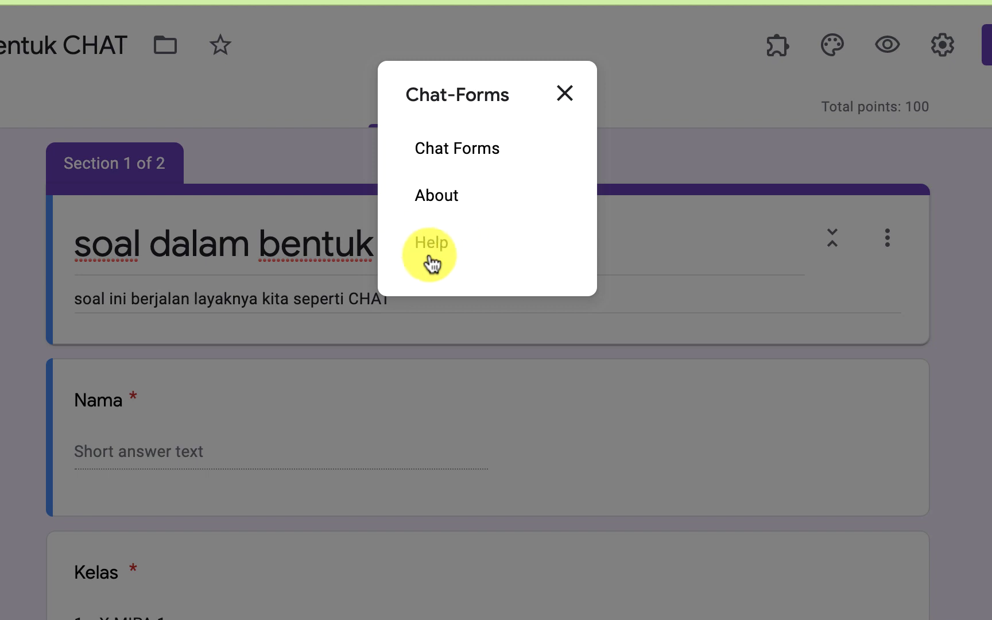
click(564, 96)
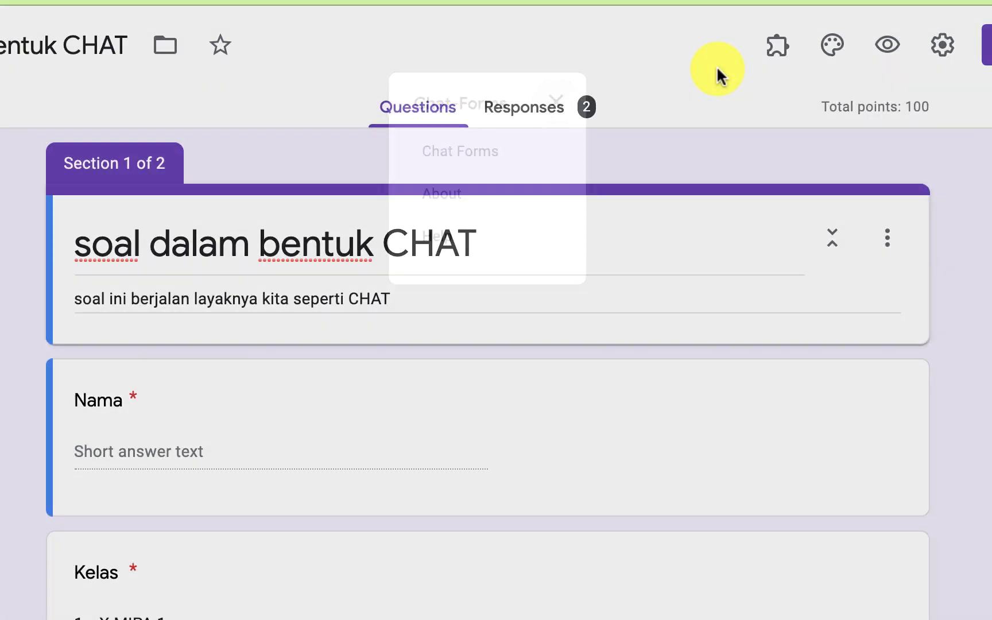
click(770, 52)
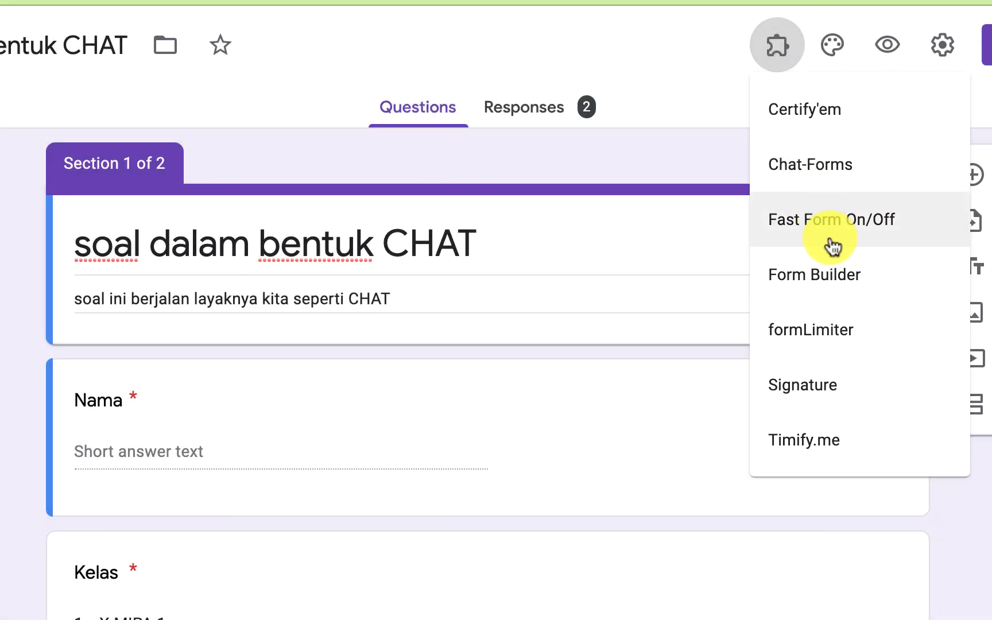
click(824, 172)
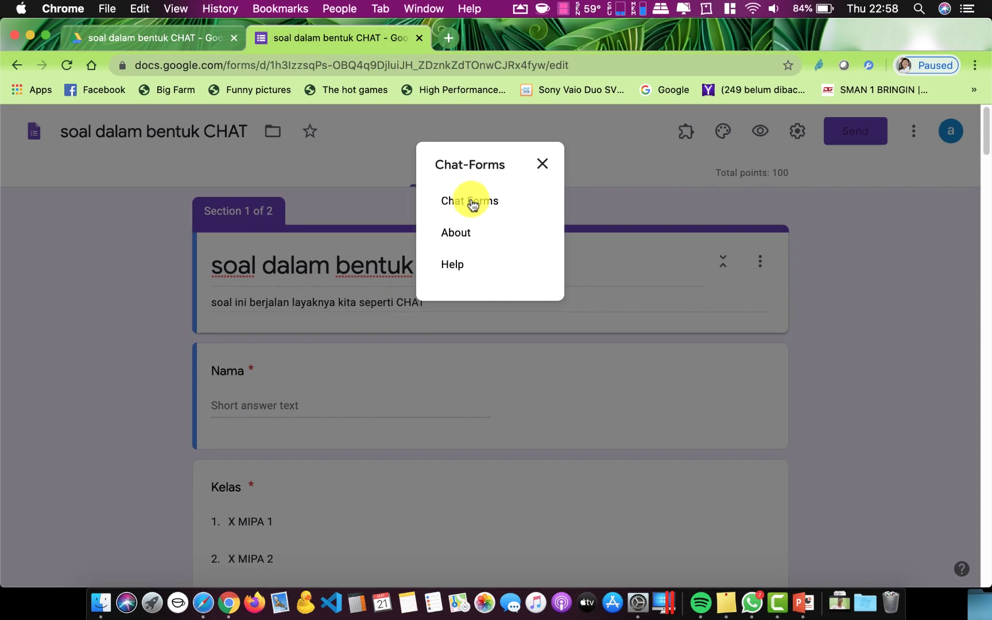
Launch the Chat Forms panel and generate a chat version of the quiz
click(471, 201)
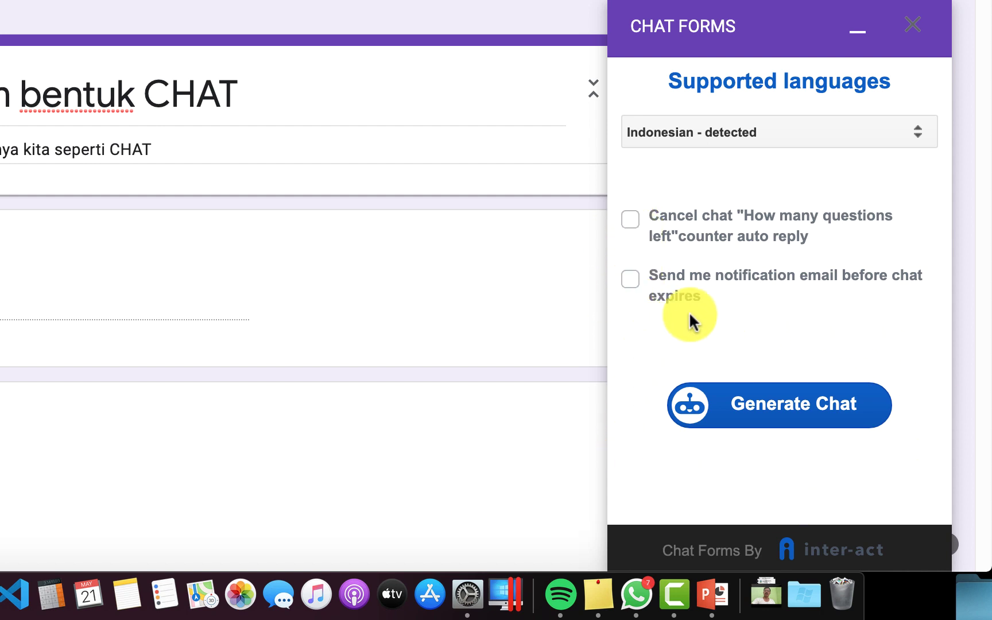
click(784, 421)
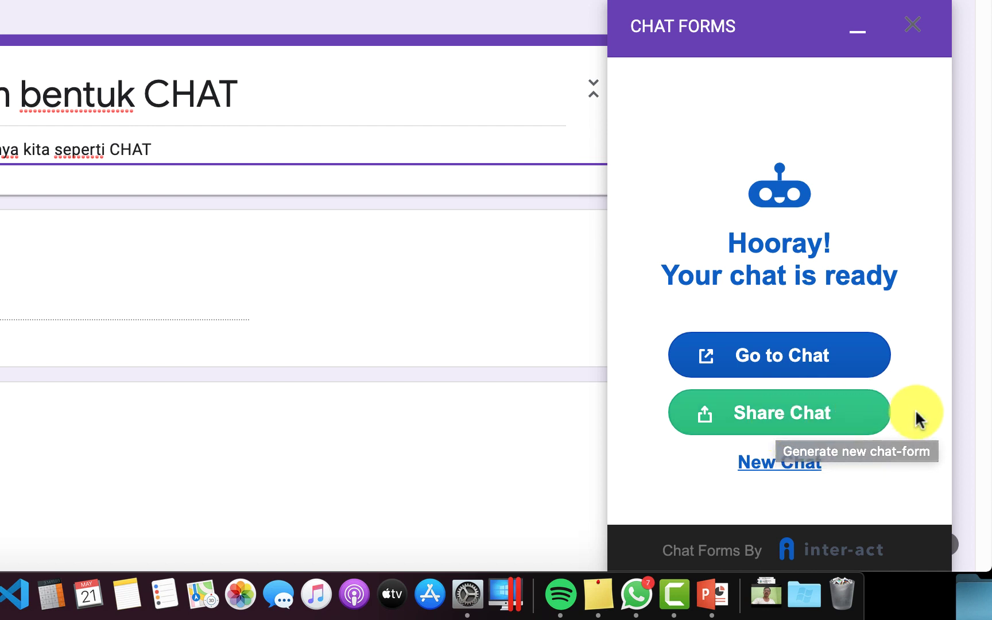
Copy the generated chat link and load it in a new browser tab
click(802, 424)
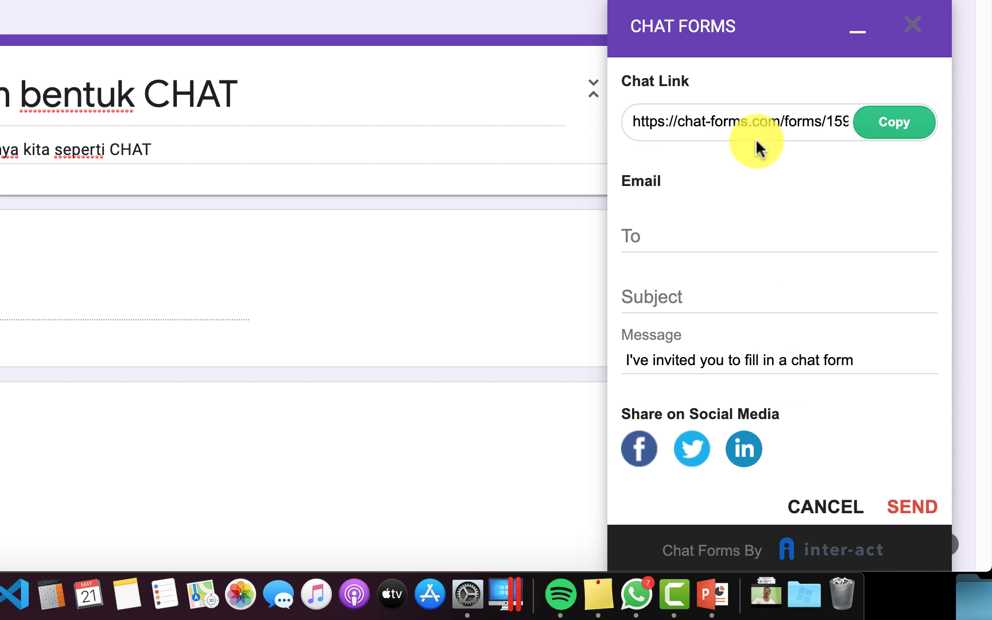
click(894, 122)
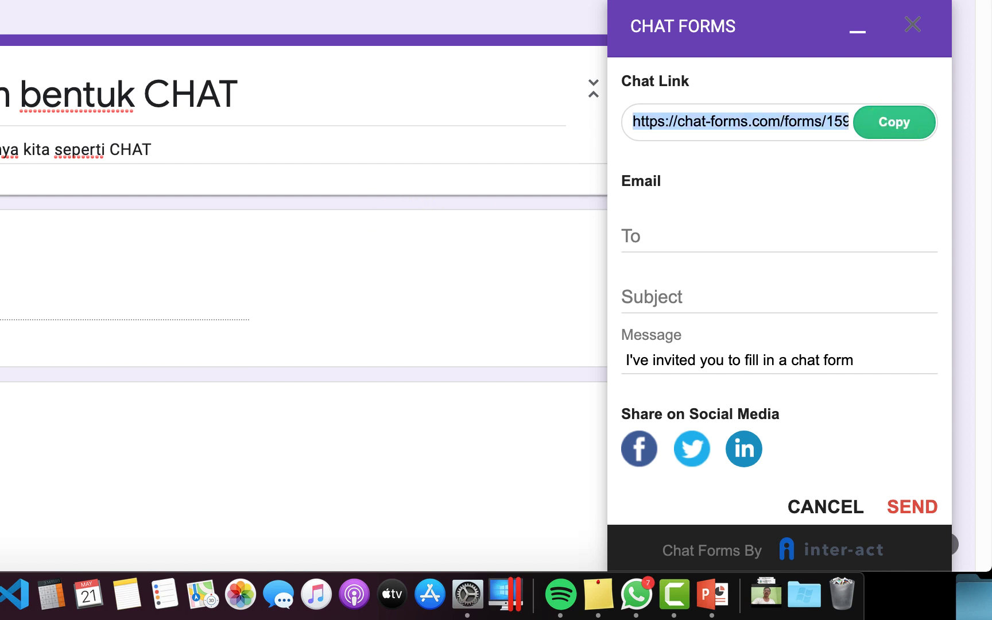
key(super+t)
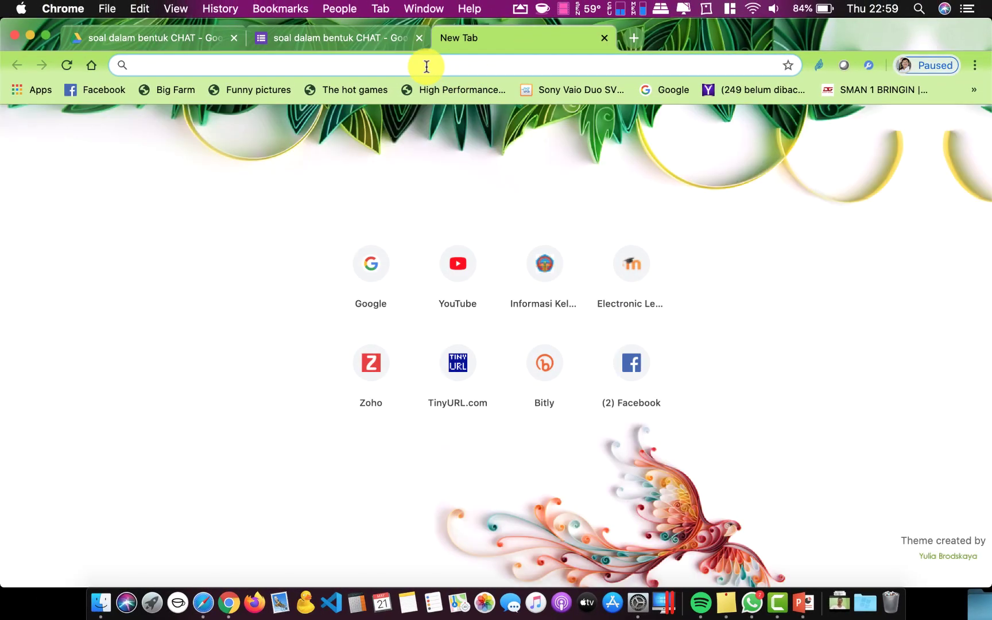
key(super+v)
key(Return)
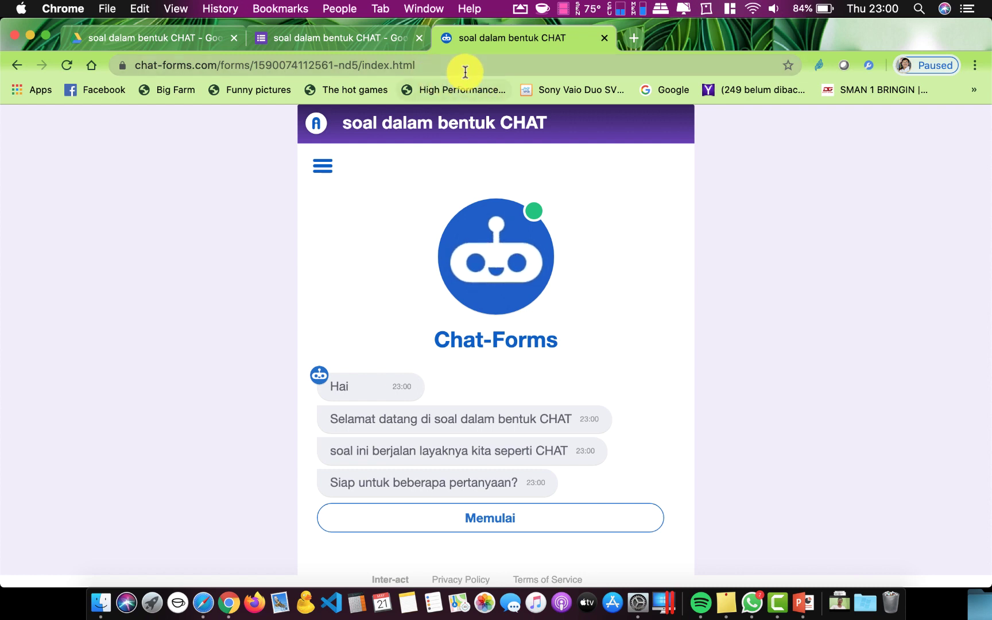
Copy the Chat-Forms quiz address from the address bar
drag(441, 64, 134, 63)
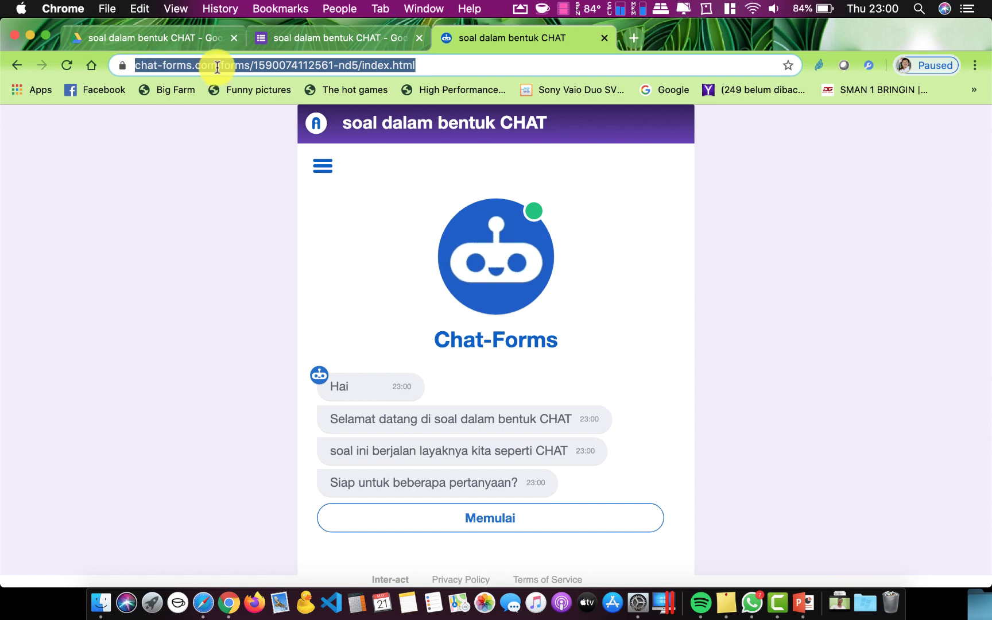
right_click(217, 67)
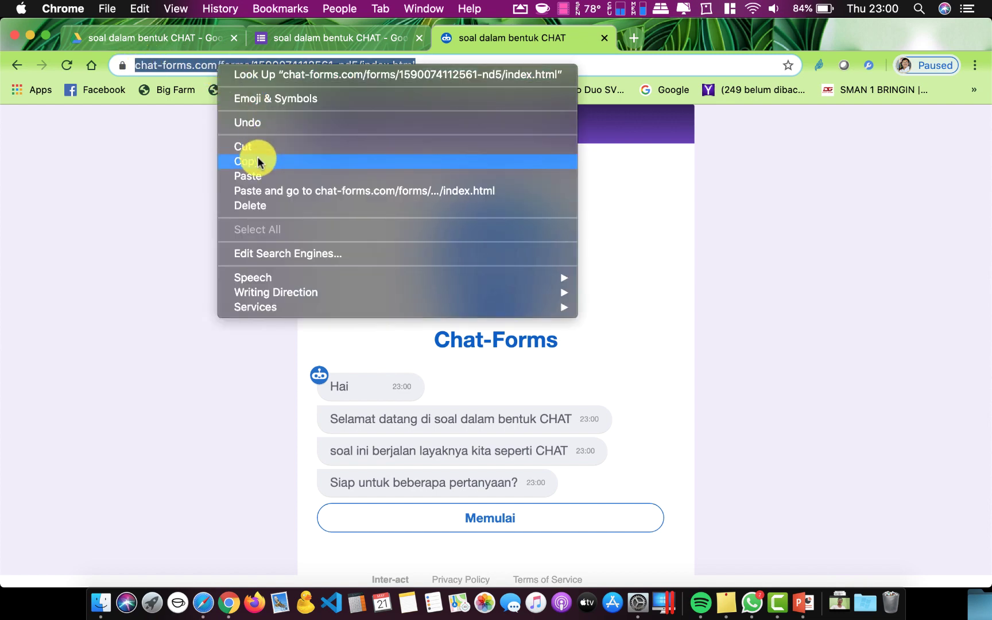
click(257, 161)
Go to tinyurl.com in a new tab
click(634, 38)
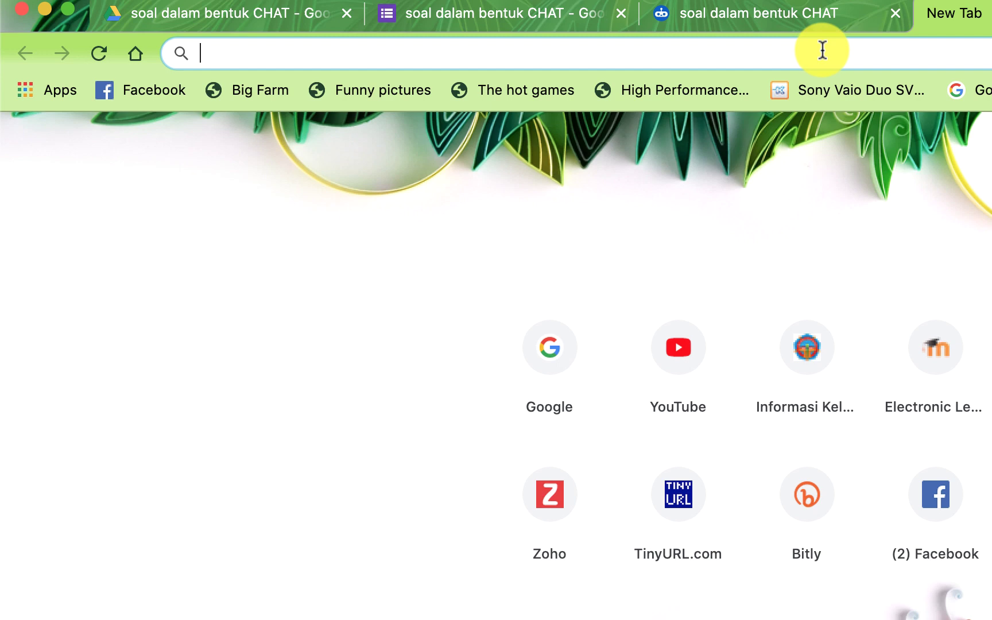
text(t)
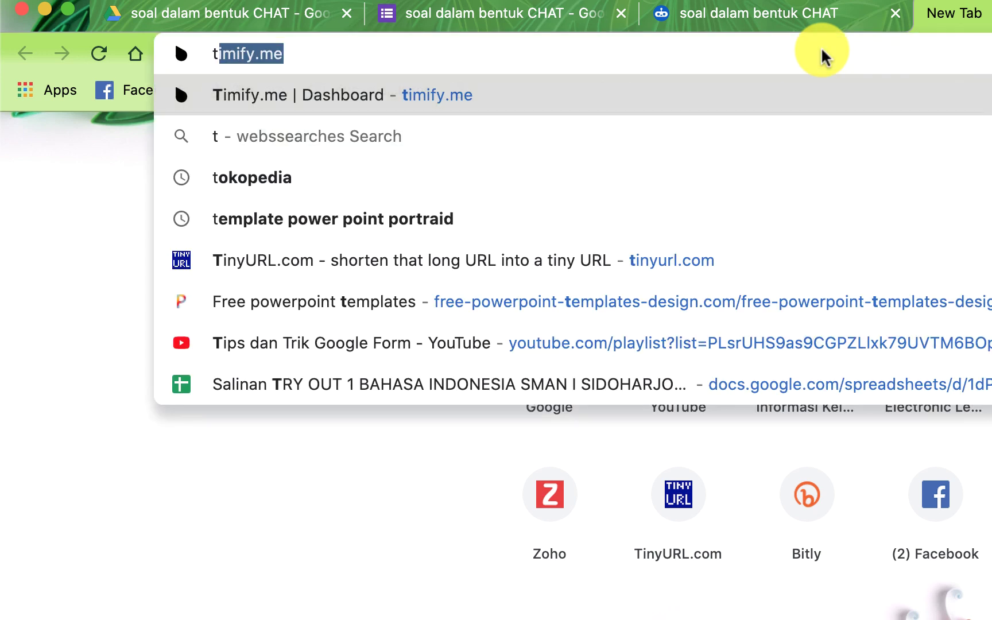
text(inyurl.com)
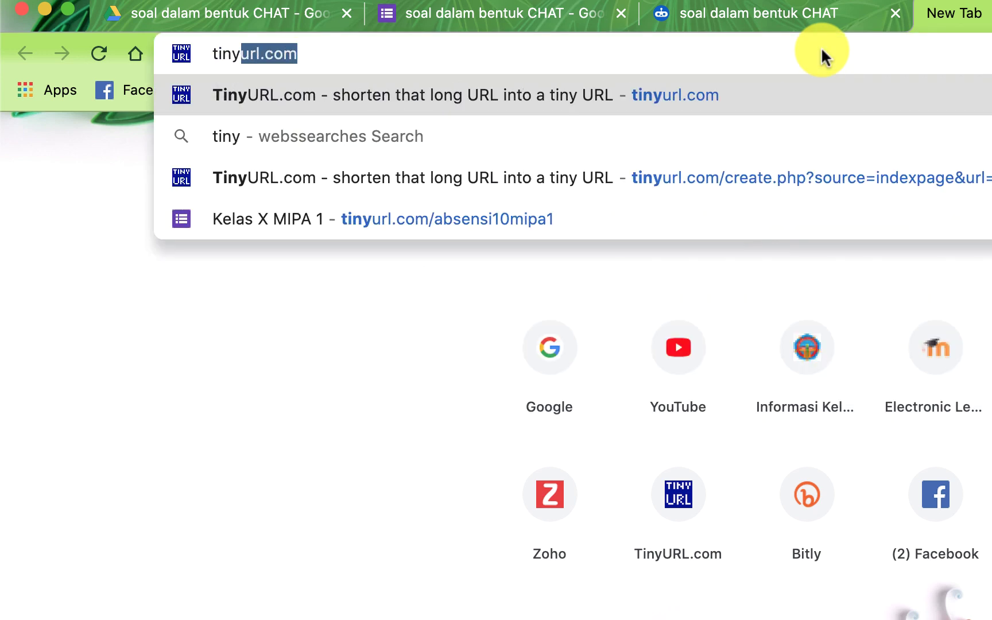
click(372, 58)
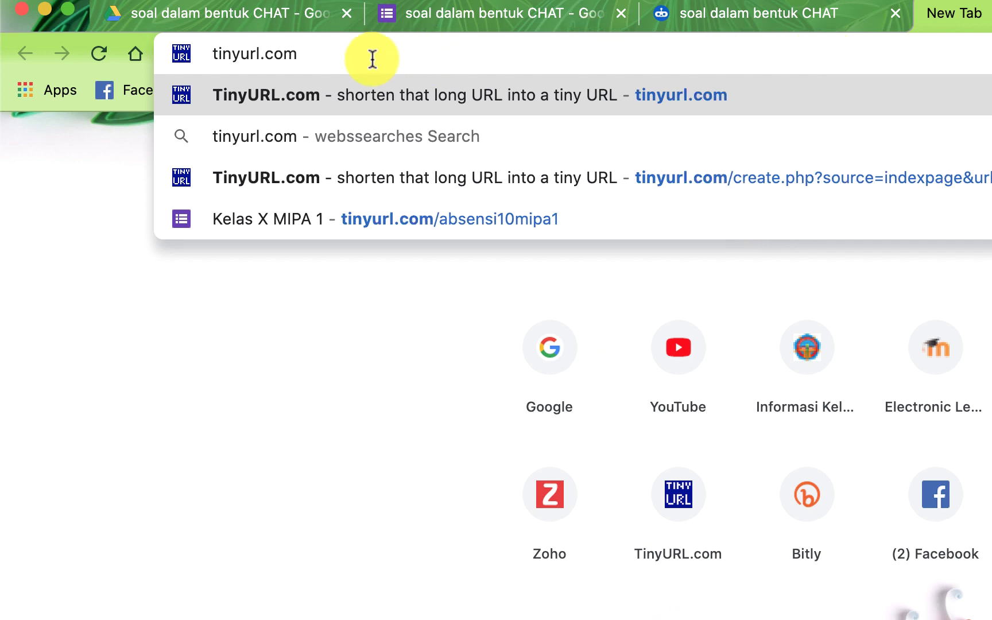
key(Return)
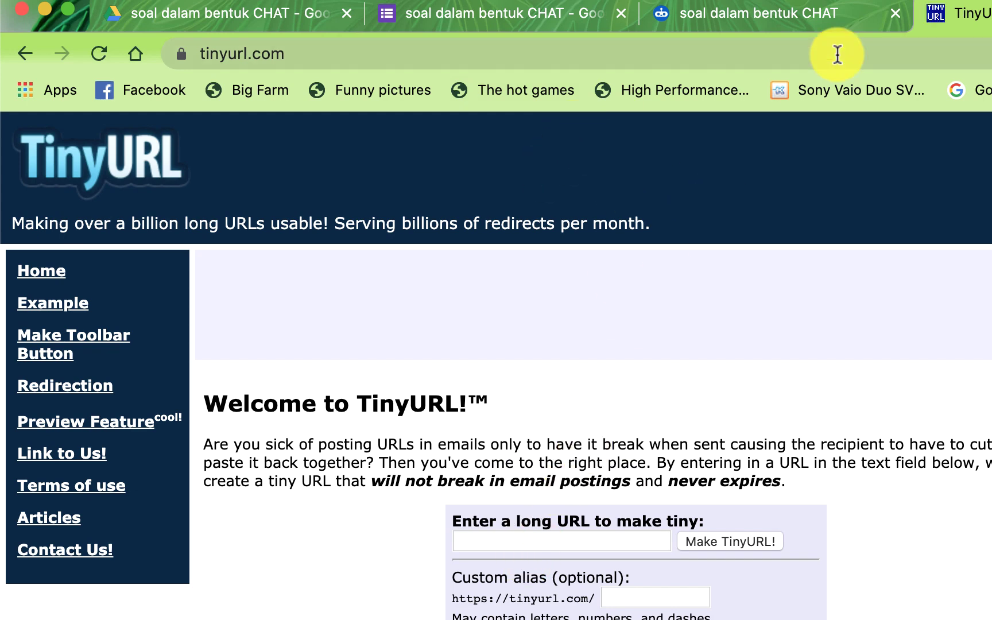
Shorten the pasted Chat-Forms link on TinyURL with custom alias soalkimiakd6
click(790, 21)
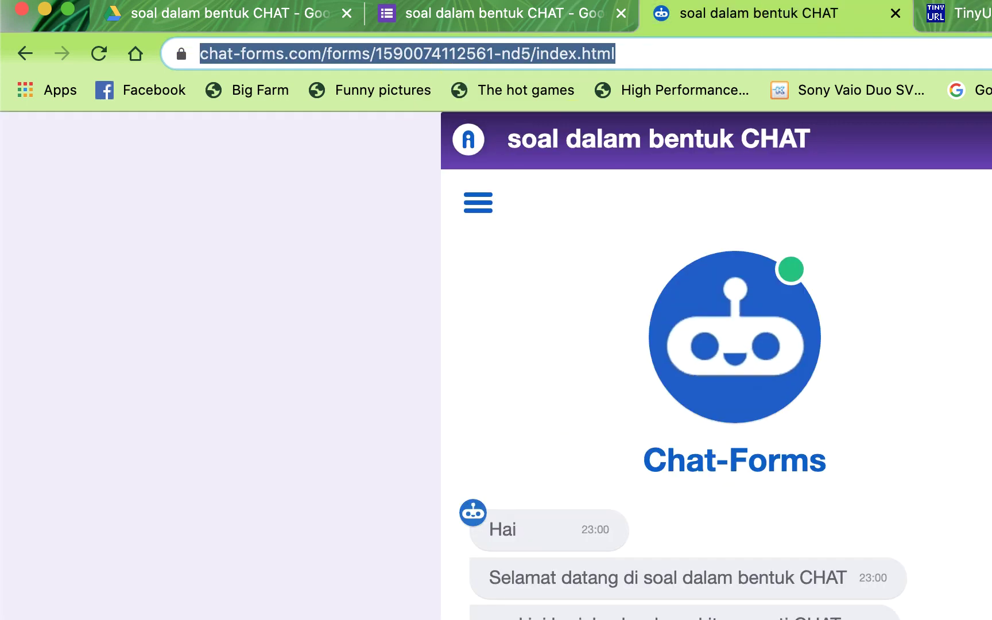
key(ctrl+Tab)
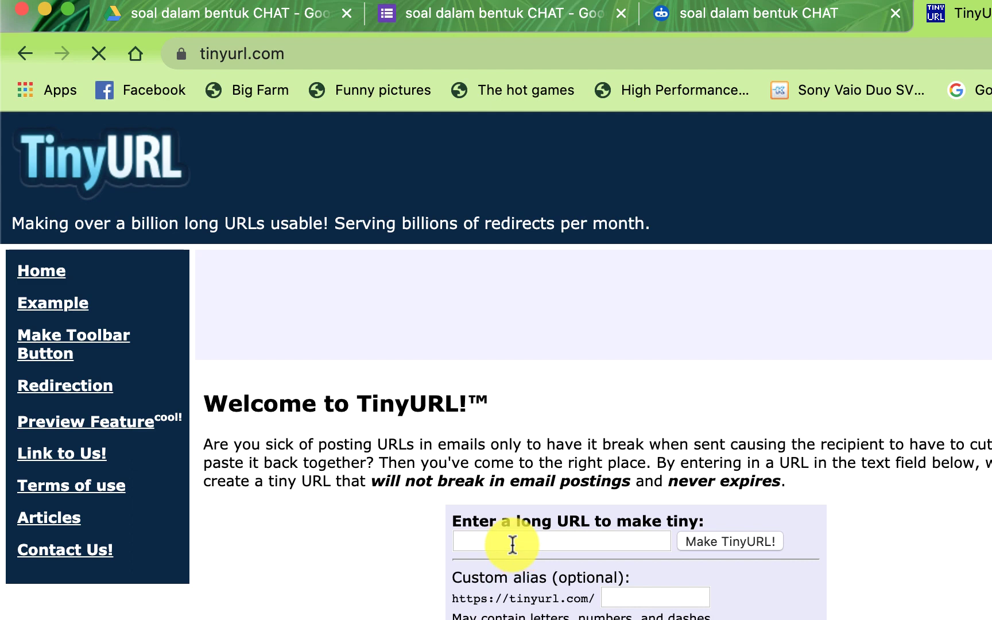
click(513, 544)
key(super+v)
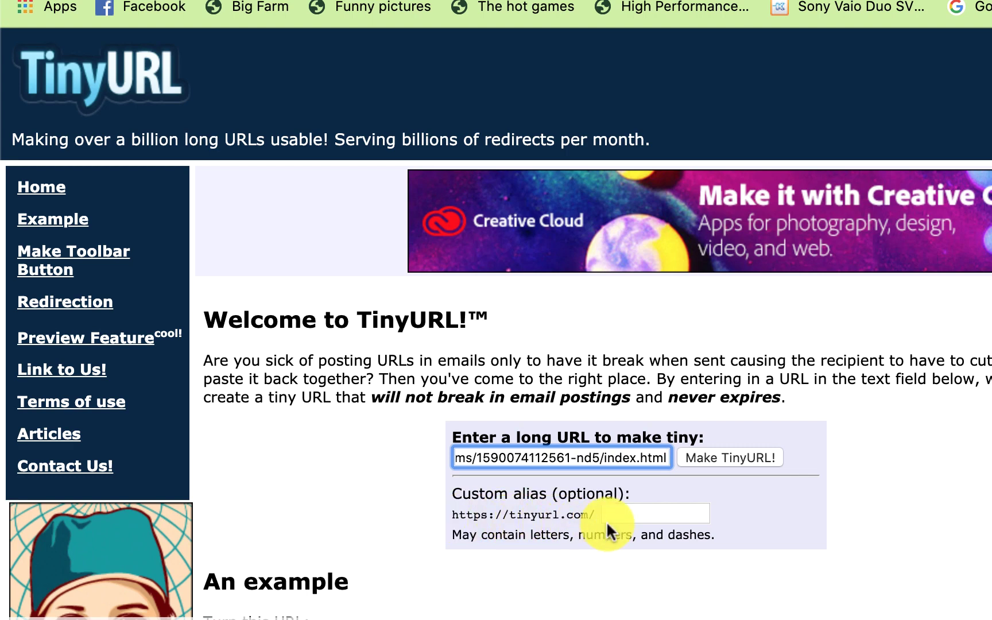
click(620, 508)
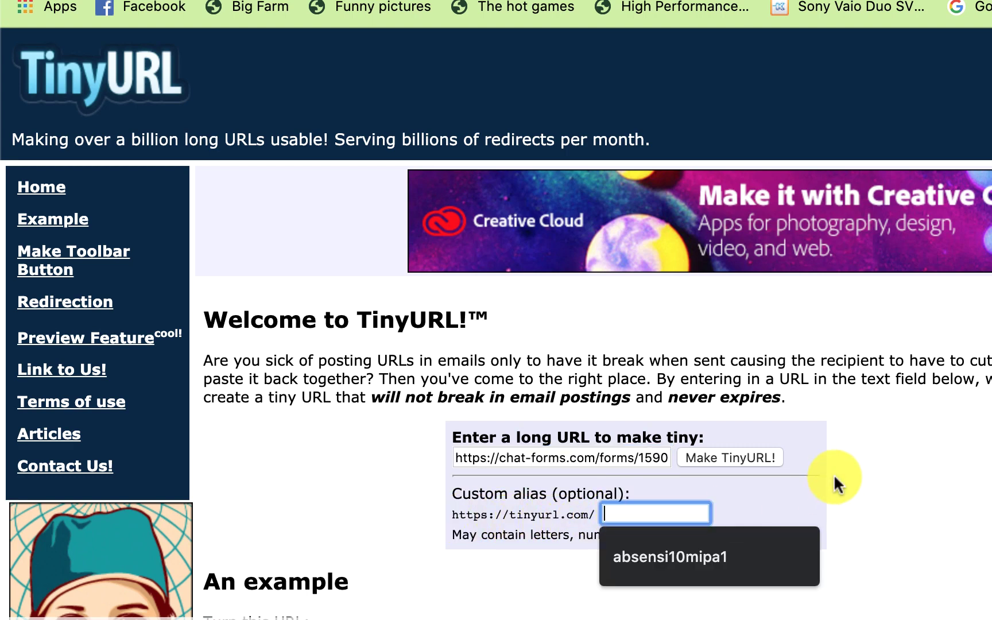
text(soal)
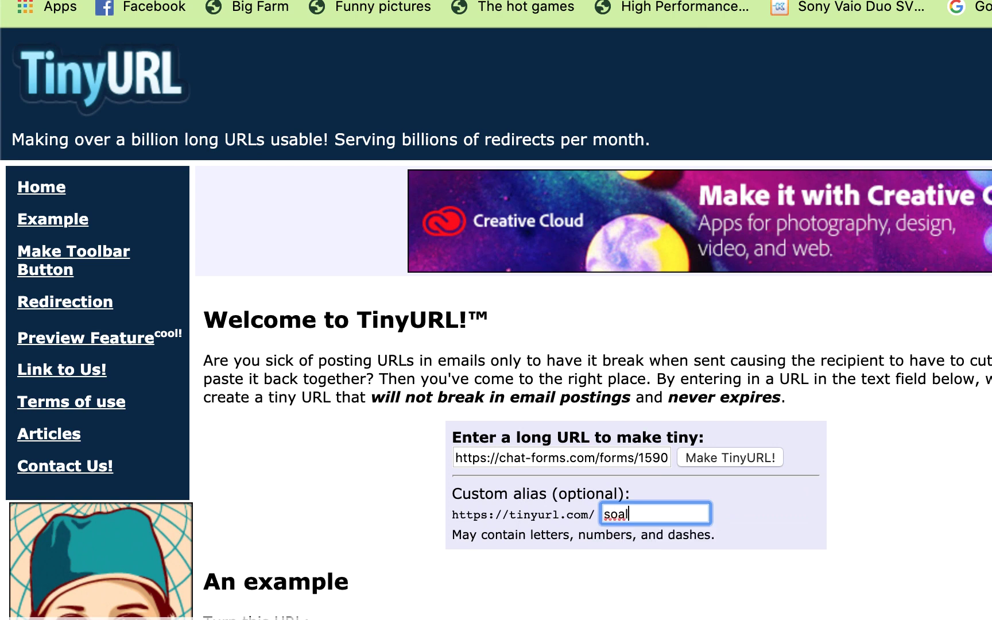
text(b)
key(BackSpace)
key(BackSpace)
text(kimiakd1)
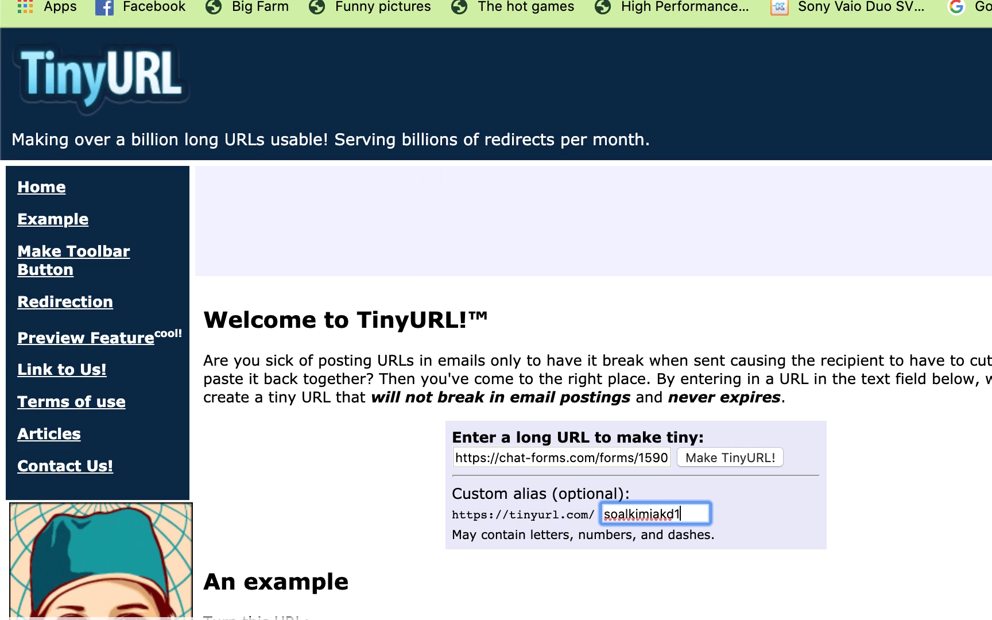
text(0)
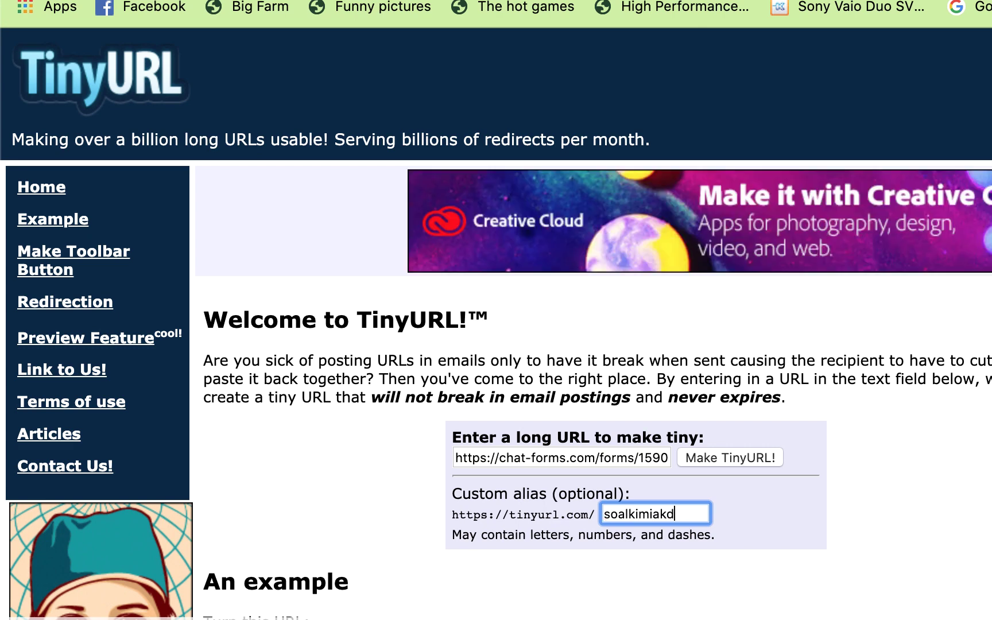
text(6)
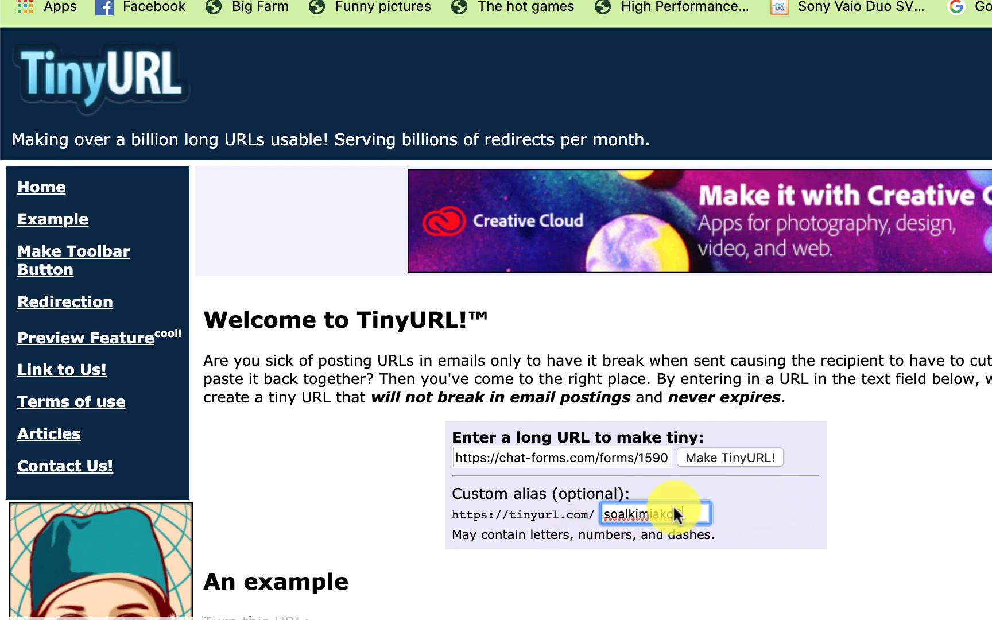
click(726, 452)
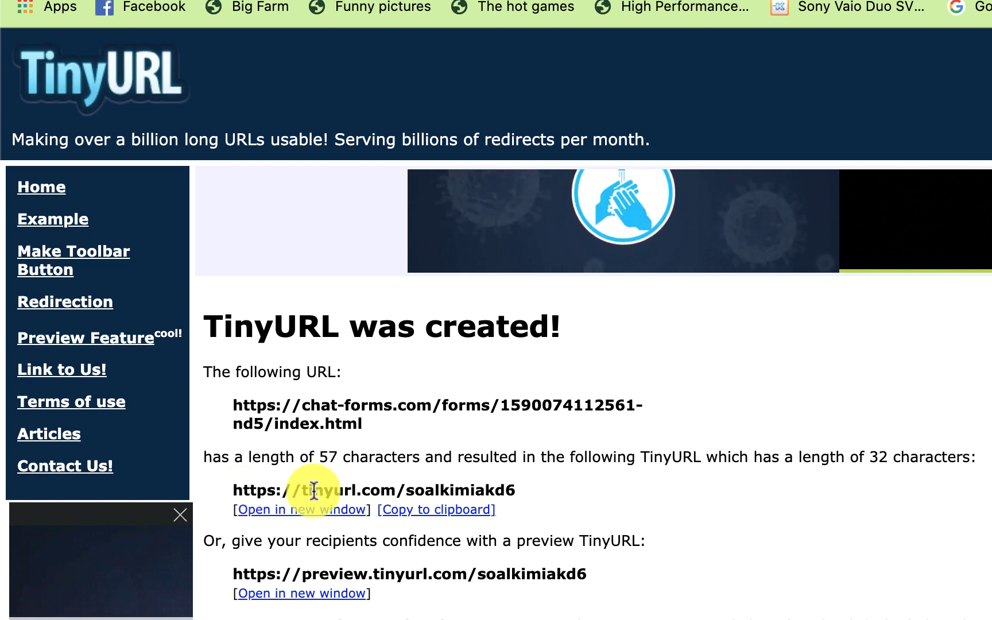
drag(507, 491, 228, 495)
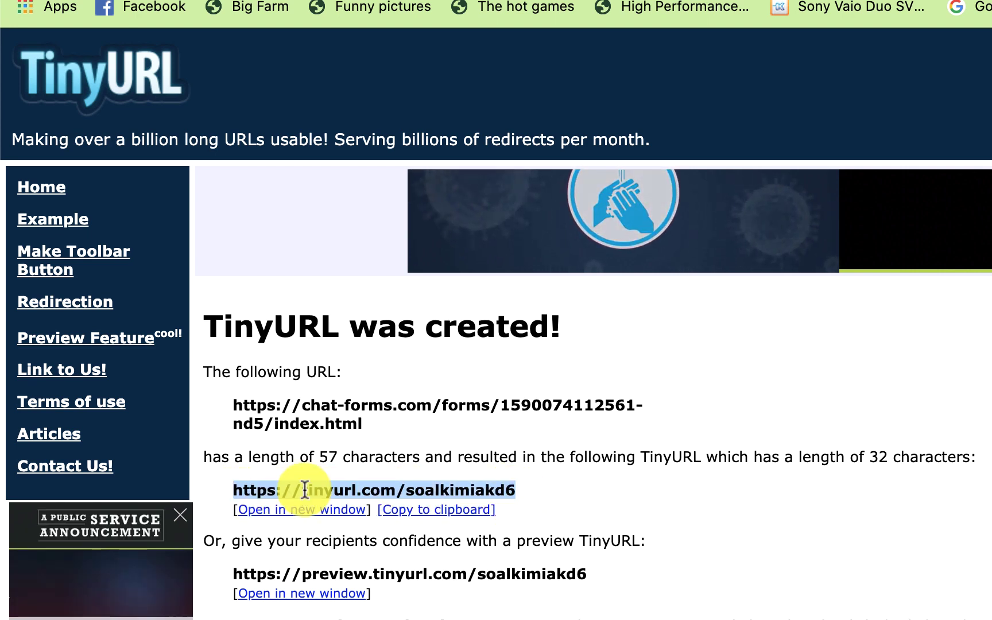
right_click(307, 490)
click(370, 535)
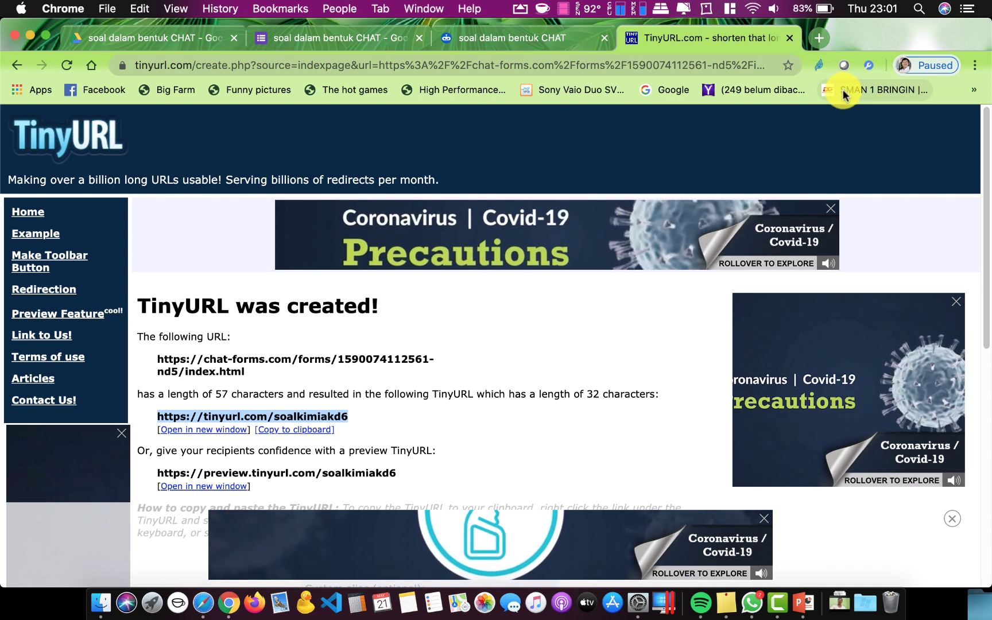
Open tinyurl.com/soalkimiakd6 in a new tab and start the quiz chat with Memulai
click(819, 37)
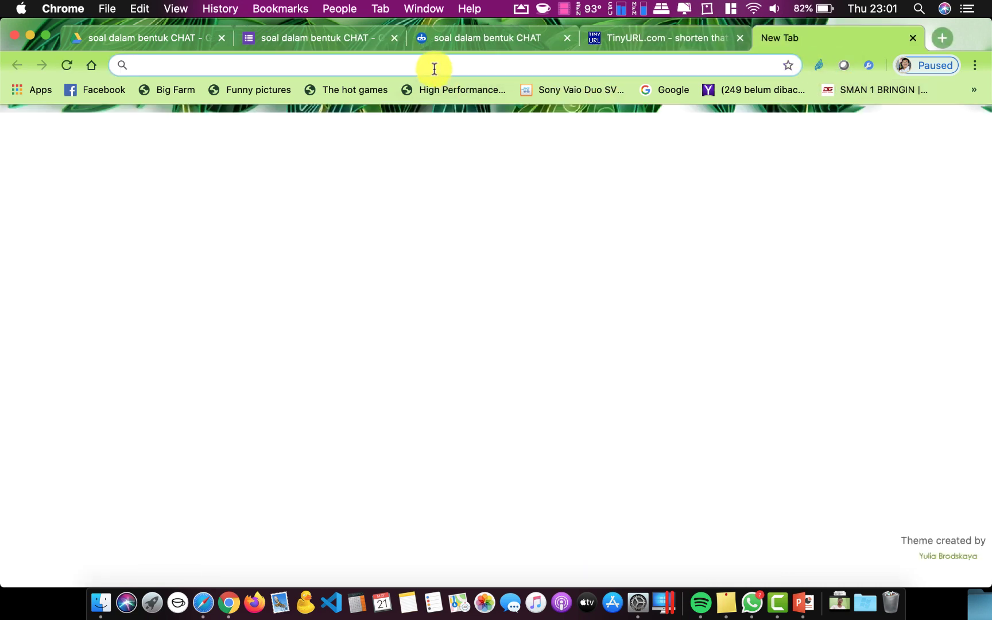
key(super+v)
key(Return)
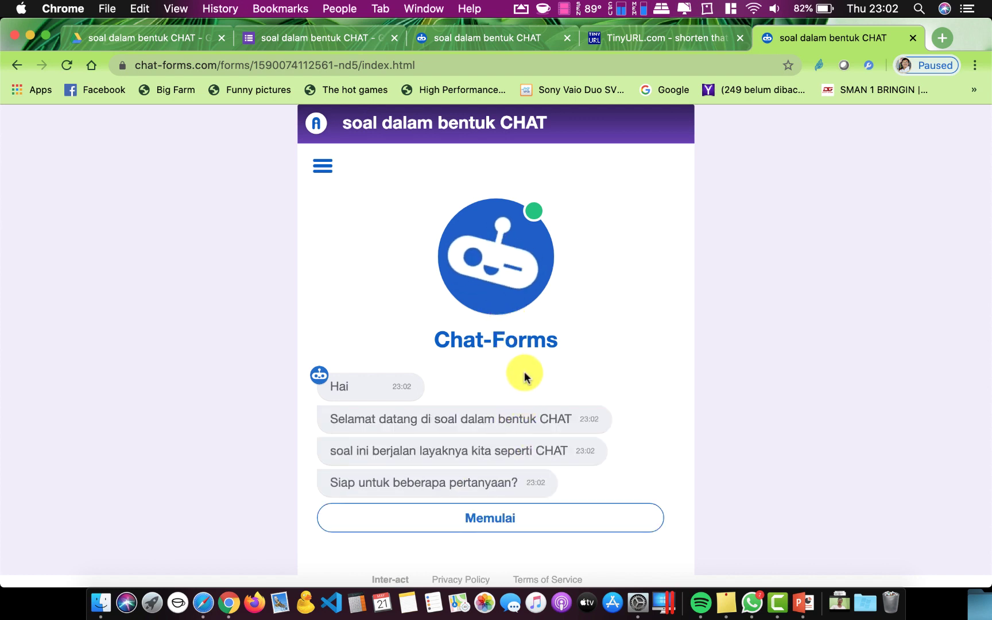
click(510, 519)
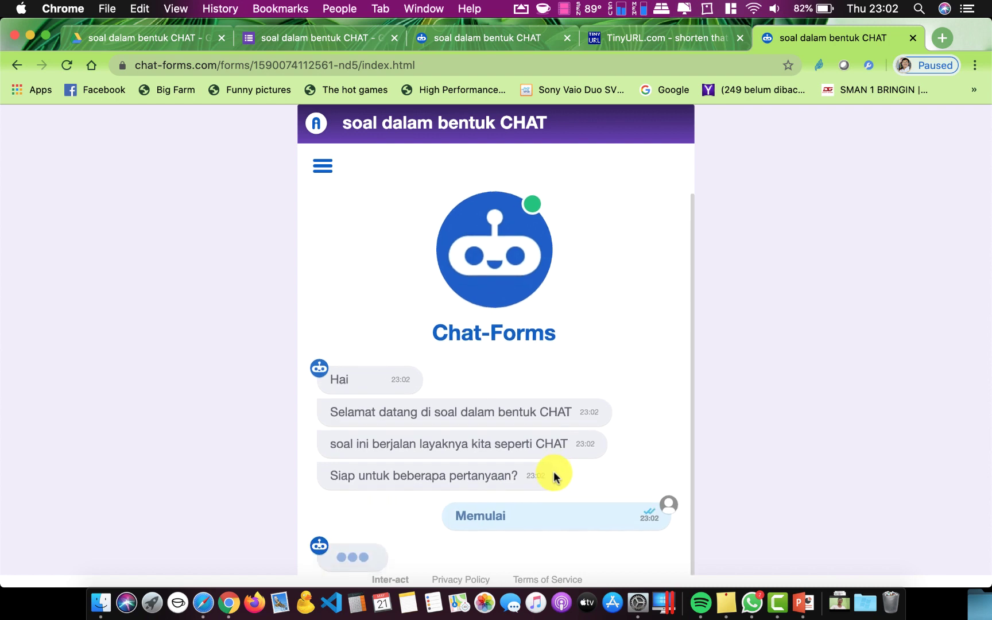